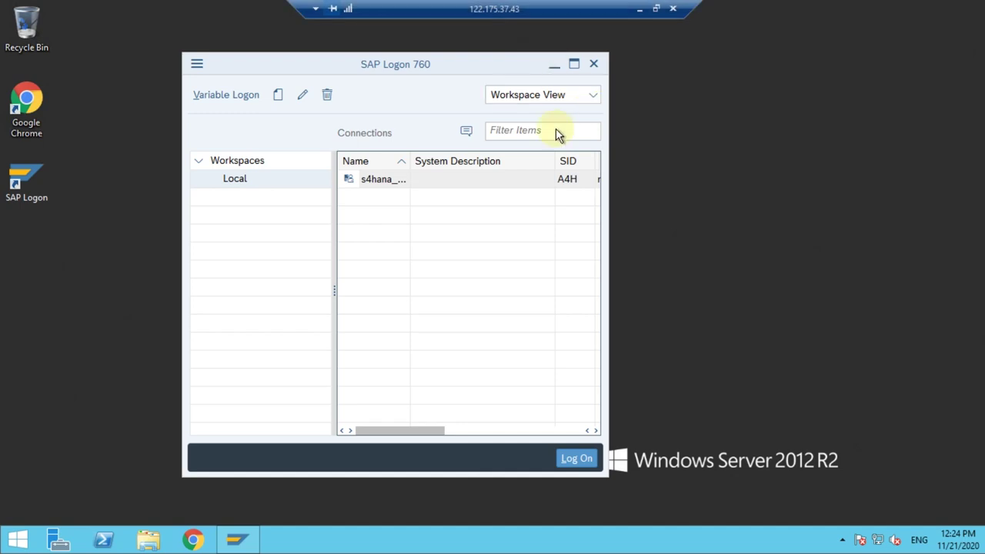
Widen the SAP Logon connections list and window, then select the s4hana connection.
{"action": "left_click", "coordinate": [329, 68]}
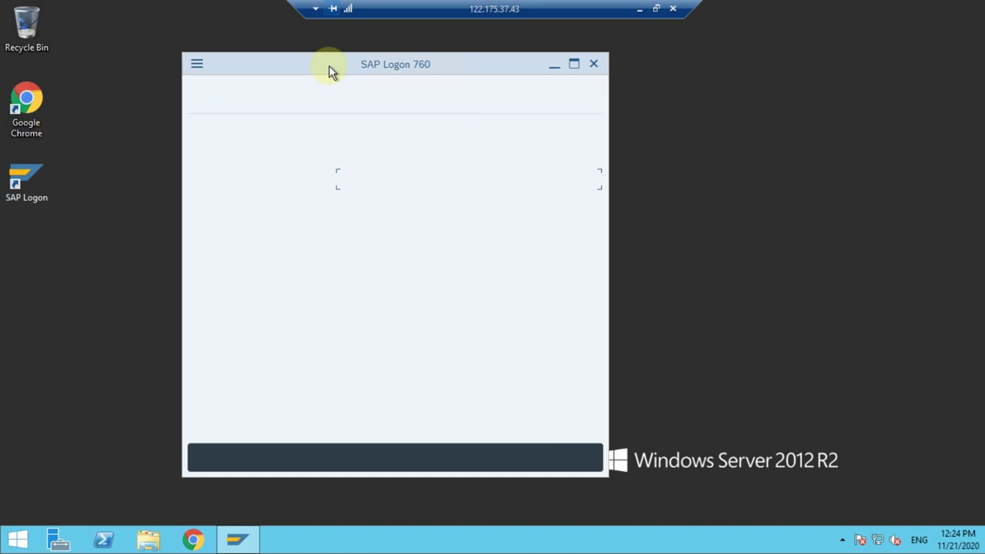
{"action": "left_click_drag", "start_coordinate": [336, 273], "coordinate": [313, 274]}
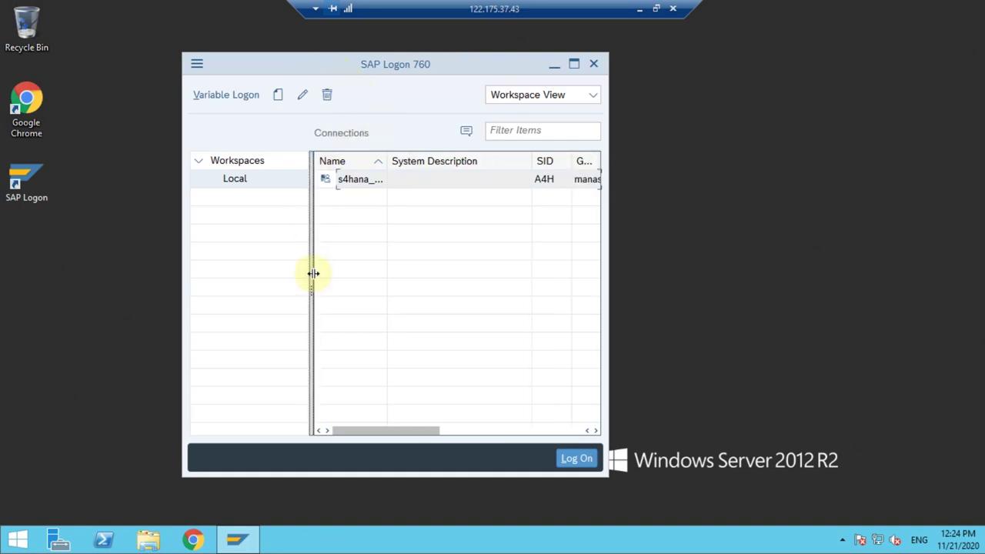
{"action": "left_click_drag", "start_coordinate": [604, 471], "coordinate": [644, 473]}
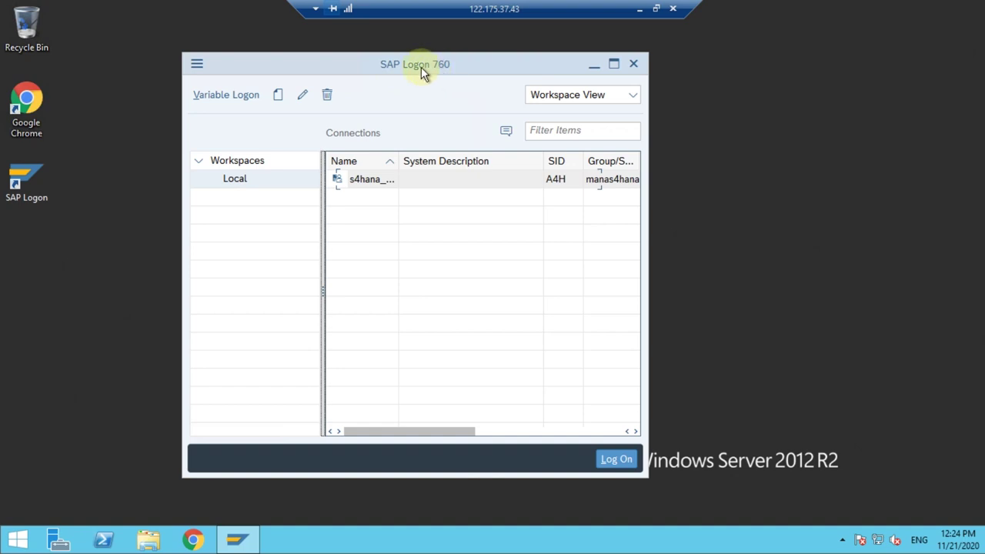
{"action": "left_click", "coordinate": [382, 185]}
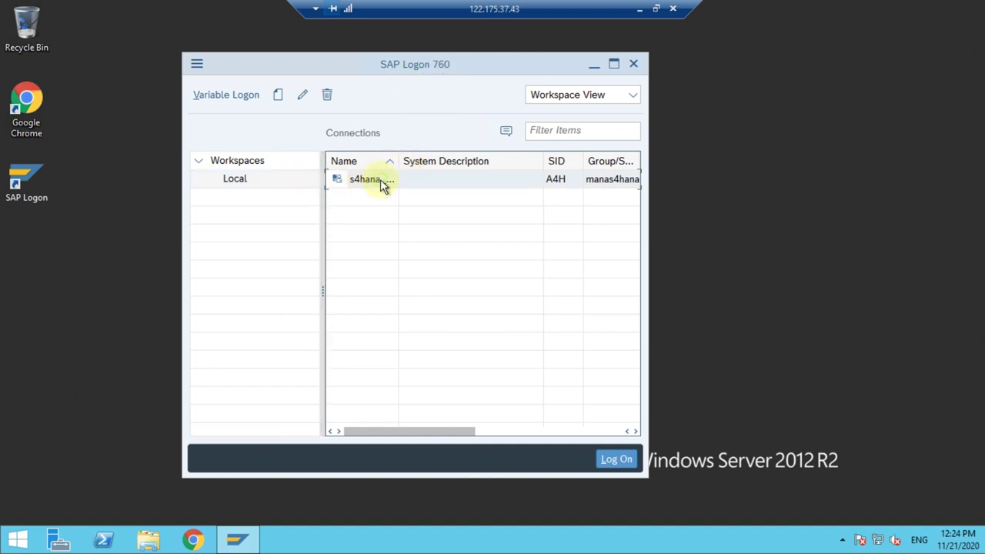
Log on to the s4hana system in client 400 in a maximized window with the user's credentials.
{"action": "left_click", "coordinate": [616, 459]}
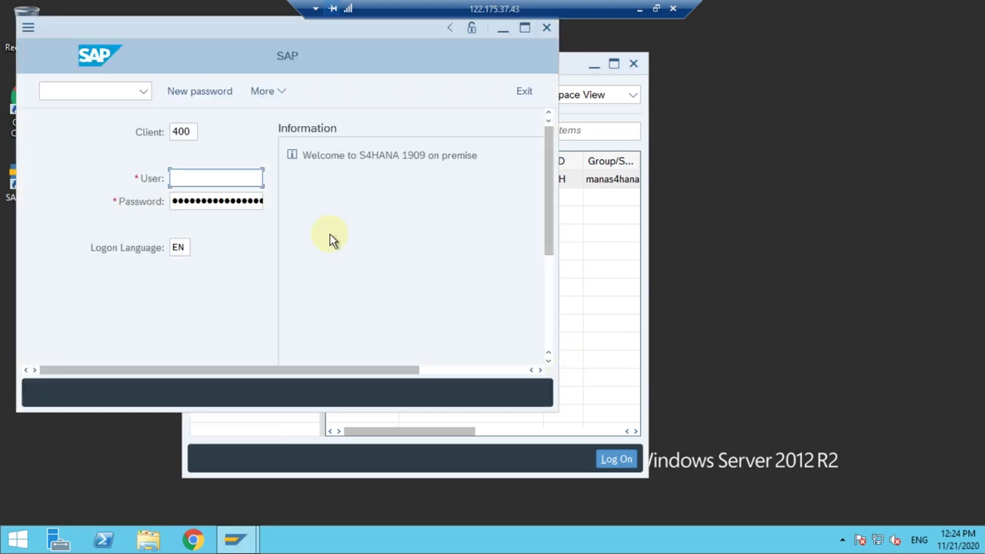
{"action": "left_click", "coordinate": [524, 28]}
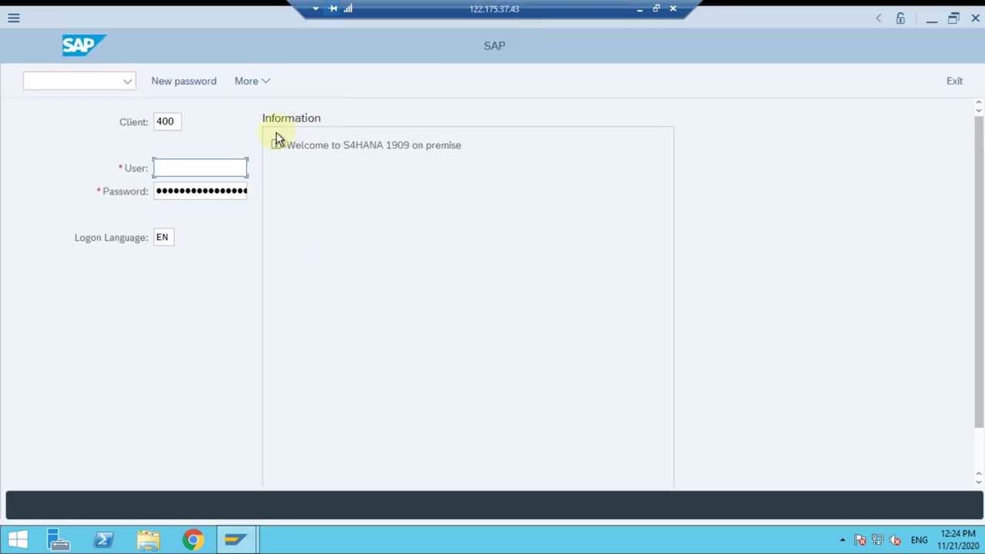
{"action": "type", "text": "srini"}
{"action": "key", "text": "Tab"}
{"action": "key", "text": "Right"}
{"action": "key", "text": "Right"}
{"action": "key", "text": "Right"}
{"action": "key", "text": "Right"}
{"action": "key", "text": "Right"}
{"action": "key", "text": "Right"}
{"action": "key", "text": "Return"}
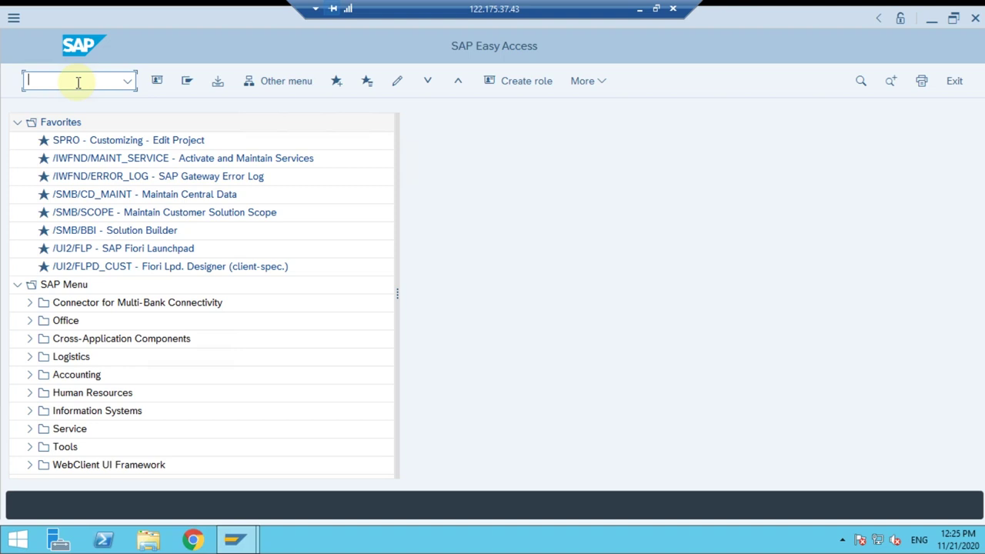
Start FBL3N and restrict the selection to company code 0004 FOUR UK.
{"action": "type", "text": "fb"}
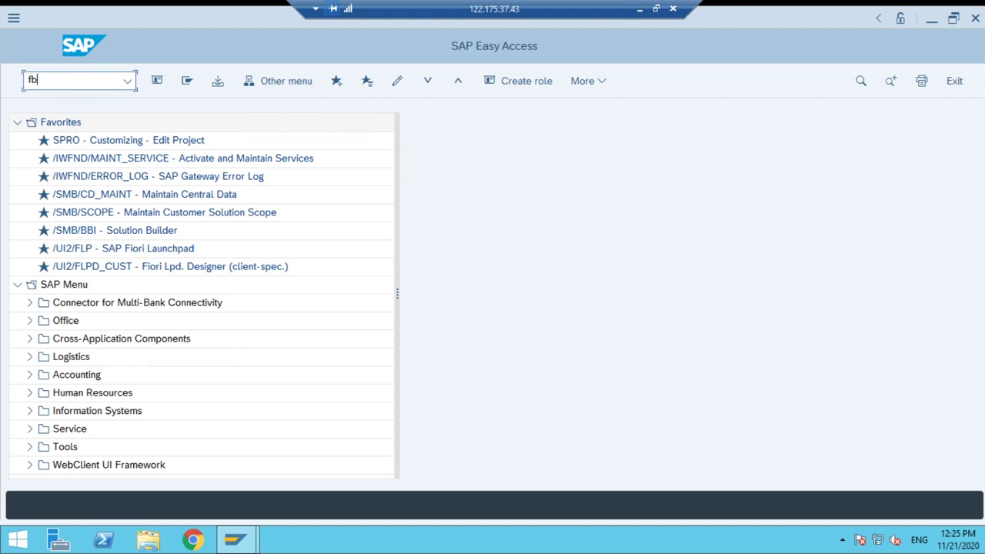
{"action": "type", "text": "l3n"}
{"action": "key", "text": "Return"}
{"action": "left_click", "coordinate": [283, 173]}
{"action": "type", "text": "0004"}
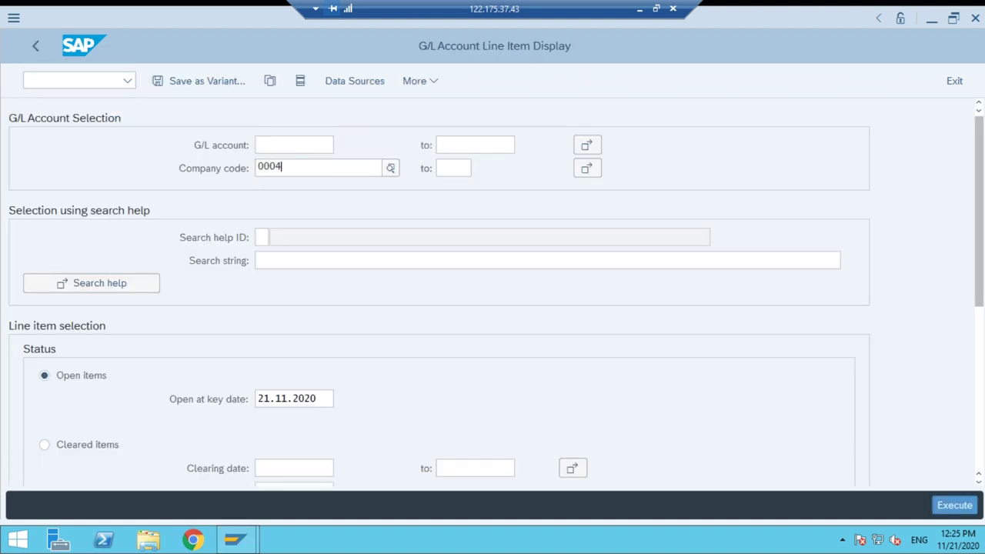
{"action": "left_click", "coordinate": [292, 259]}
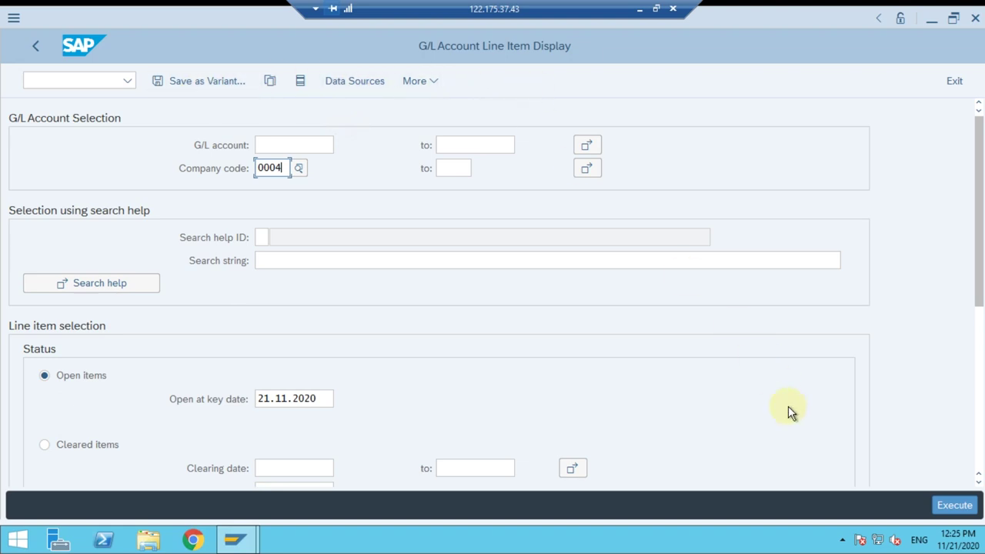
{"action": "left_click", "coordinate": [954, 506]}
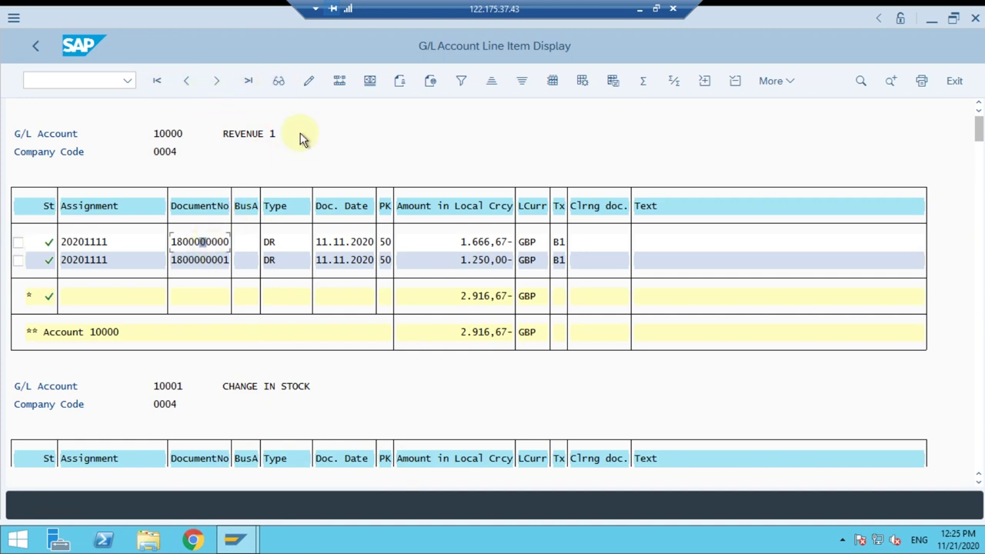
{"action": "left_click", "coordinate": [280, 83]}
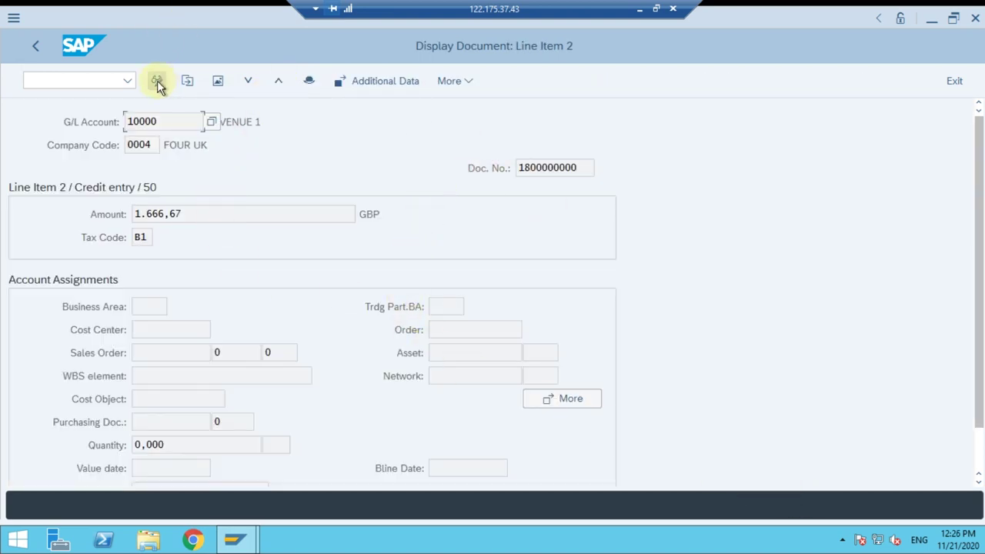
{"action": "left_click", "coordinate": [454, 81]}
{"action": "mouse_move", "coordinate": [472, 135]}
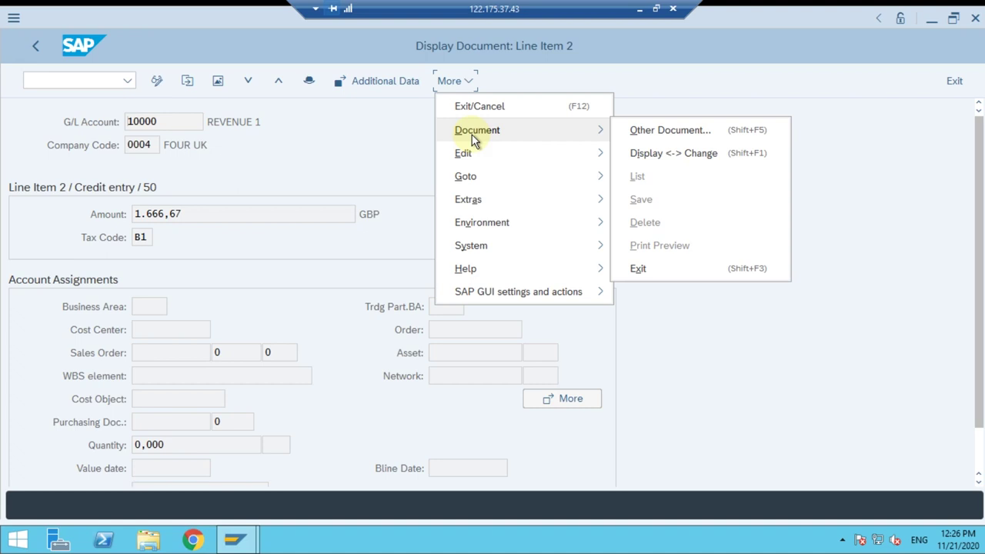
{"action": "mouse_move", "coordinate": [479, 161]}
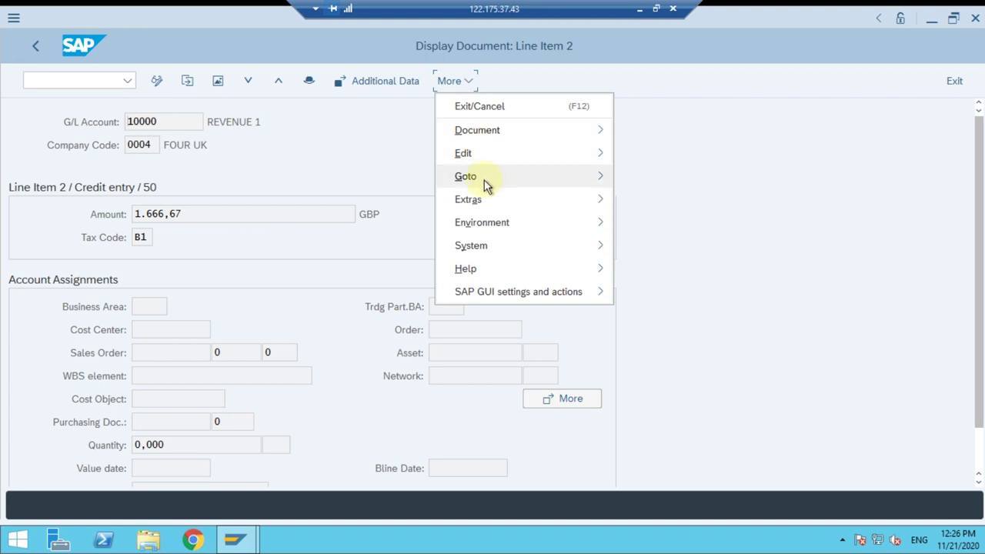
{"action": "mouse_move", "coordinate": [486, 185]}
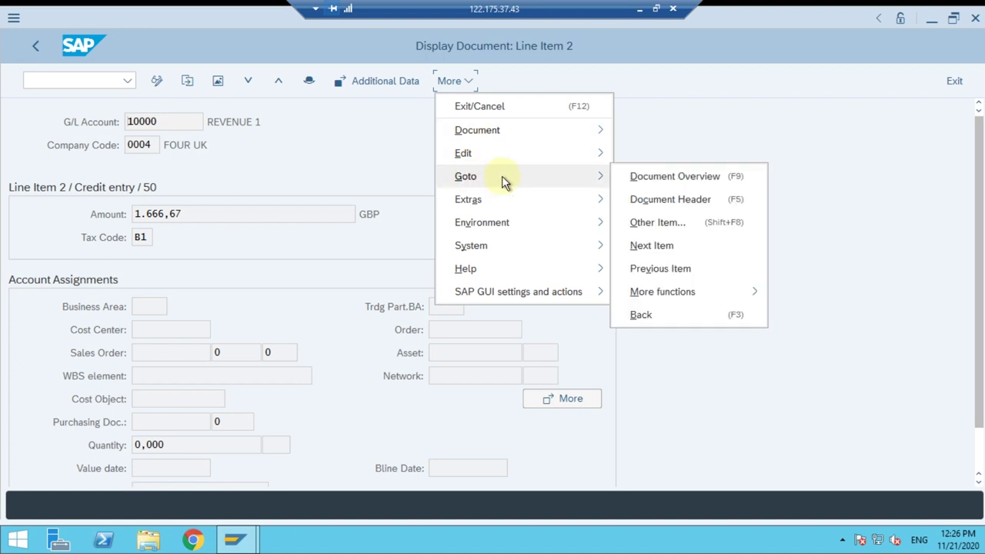
{"action": "left_click", "coordinate": [652, 178]}
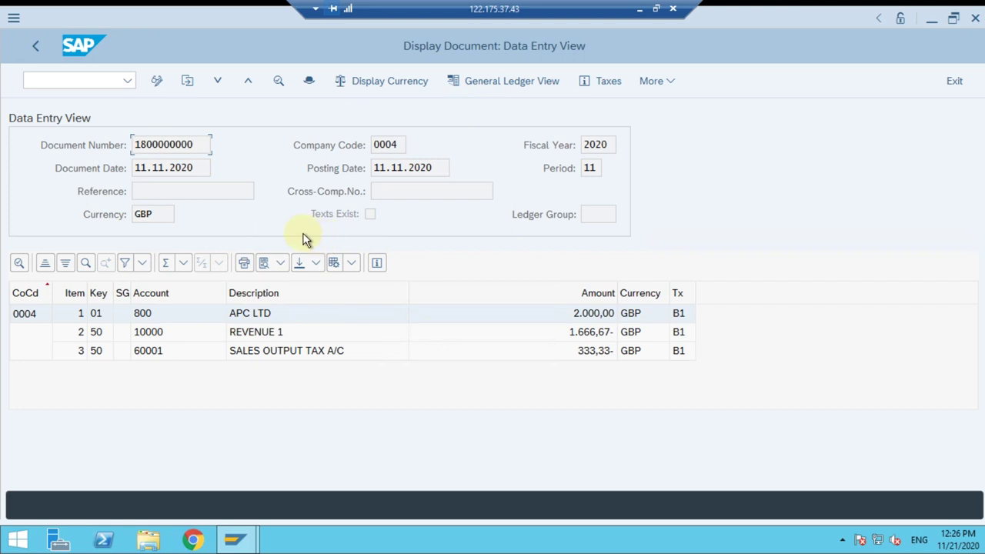
{"action": "left_click", "coordinate": [32, 48]}
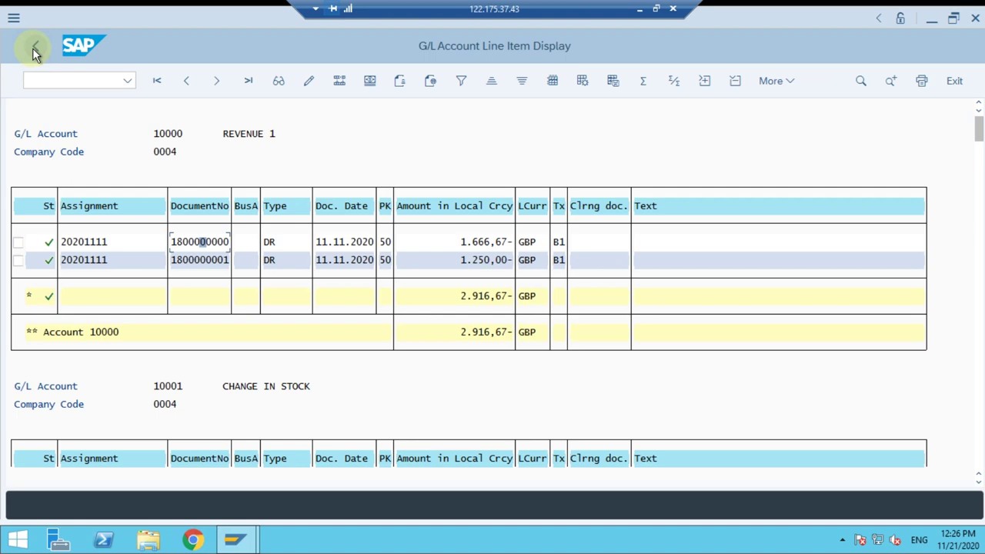
Go back to the company code 0004 selection criteria and scroll through them.
{"action": "left_click", "coordinate": [33, 48]}
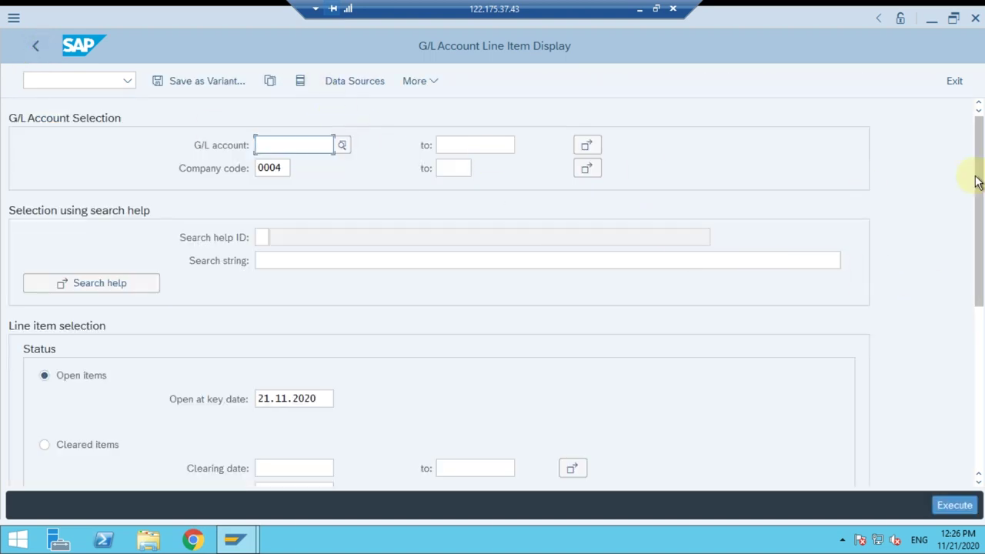
{"action": "scroll", "coordinate": [979, 187], "scroll_direction": "down", "scroll_amount": 3}
{"action": "scroll", "coordinate": [979, 187], "scroll_direction": "down", "scroll_amount": 1}
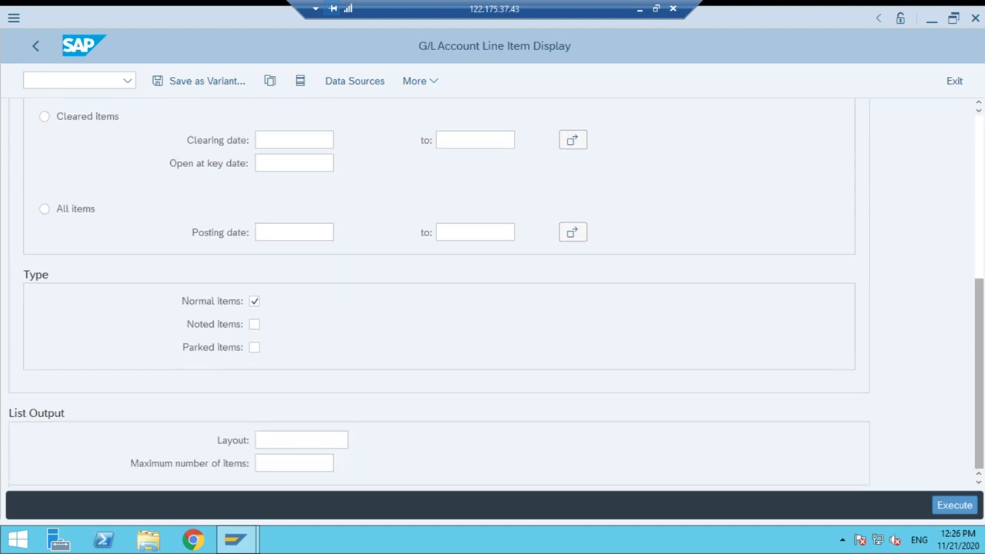
{"action": "scroll", "coordinate": [458, 168], "scroll_direction": "up", "scroll_amount": 5}
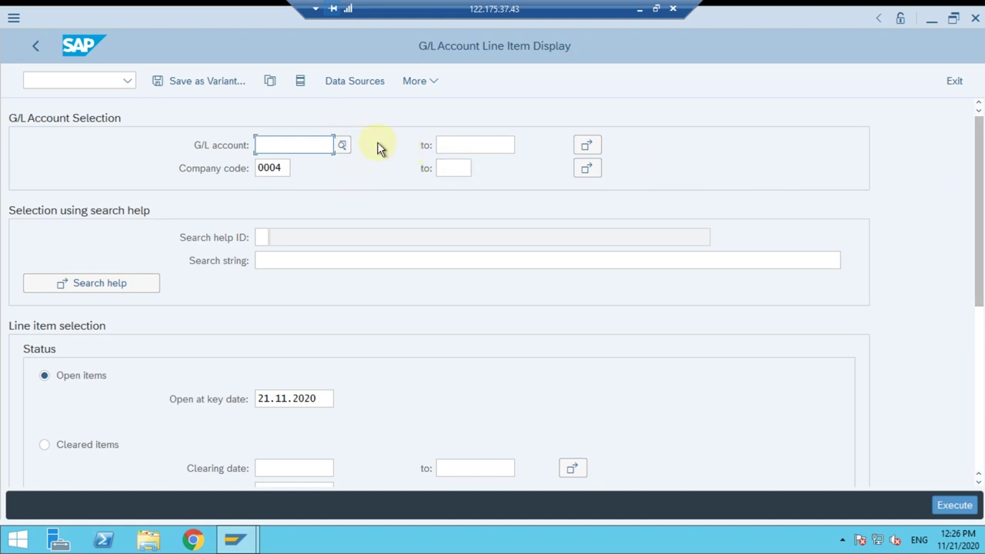
{"action": "left_click_drag", "start_coordinate": [981, 202], "coordinate": [975, 165]}
Rerun the company code 0004 report and switch the line item list to the ALV grid.
{"action": "left_click", "coordinate": [947, 506]}
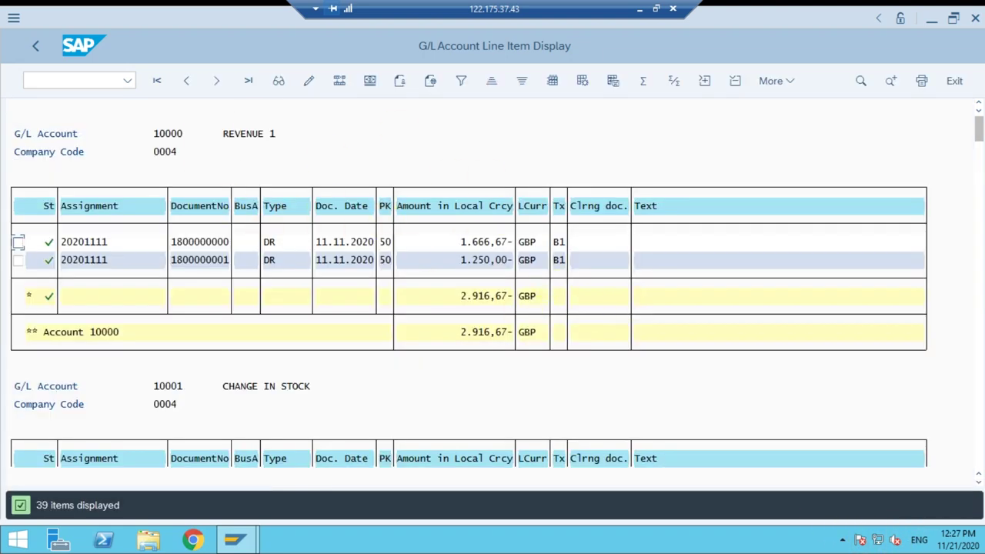
{"action": "left_click_drag", "start_coordinate": [982, 137], "coordinate": [980, 205]}
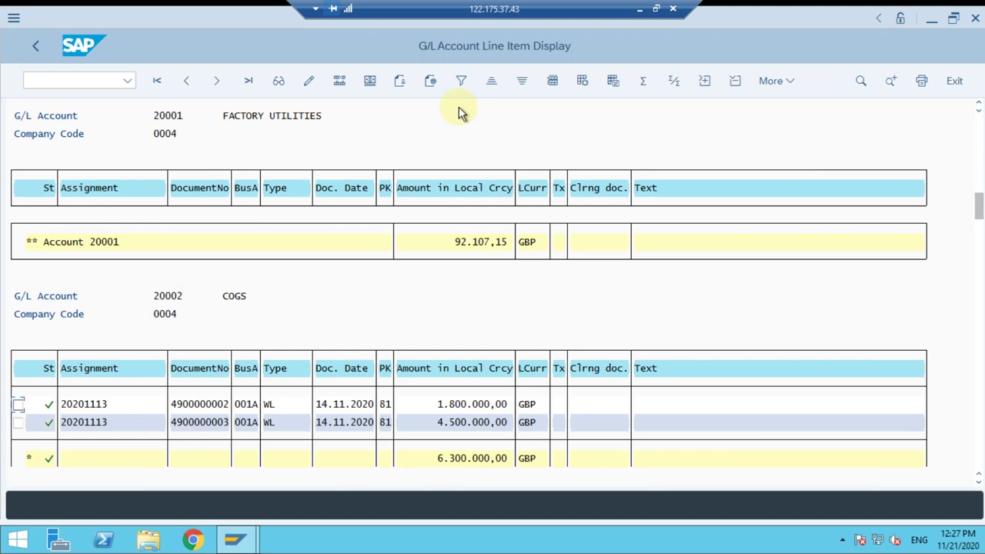
{"action": "left_click", "coordinate": [773, 81]}
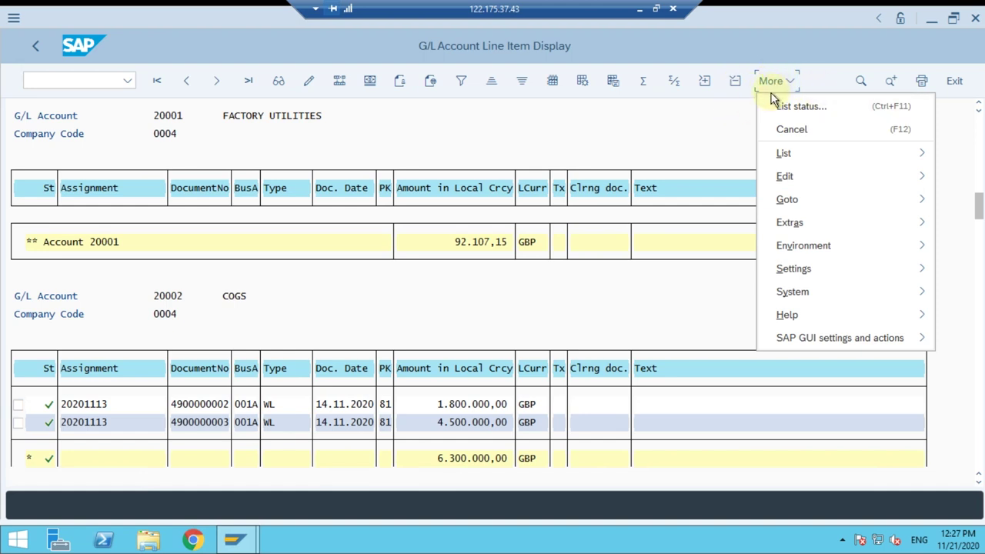
{"action": "mouse_move", "coordinate": [785, 160]}
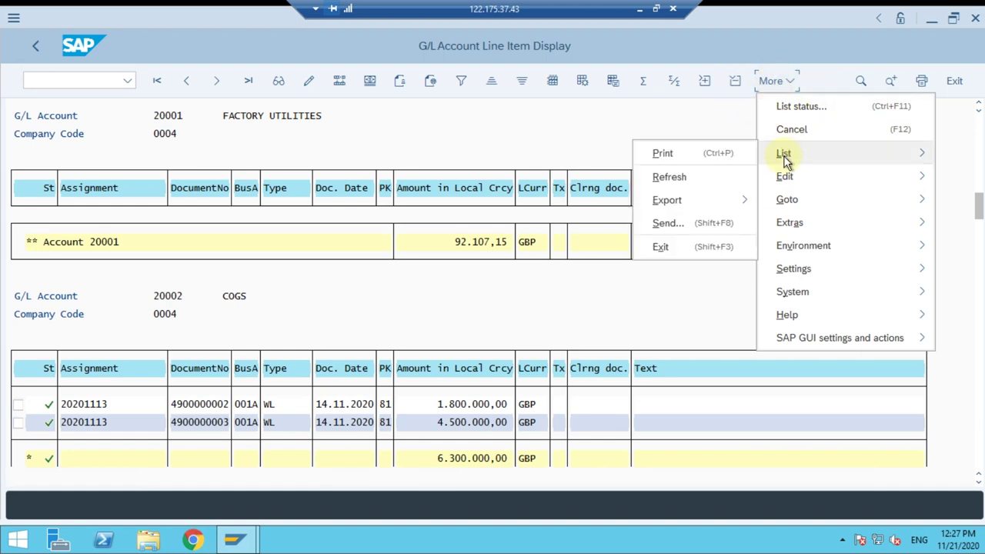
{"action": "mouse_move", "coordinate": [788, 177]}
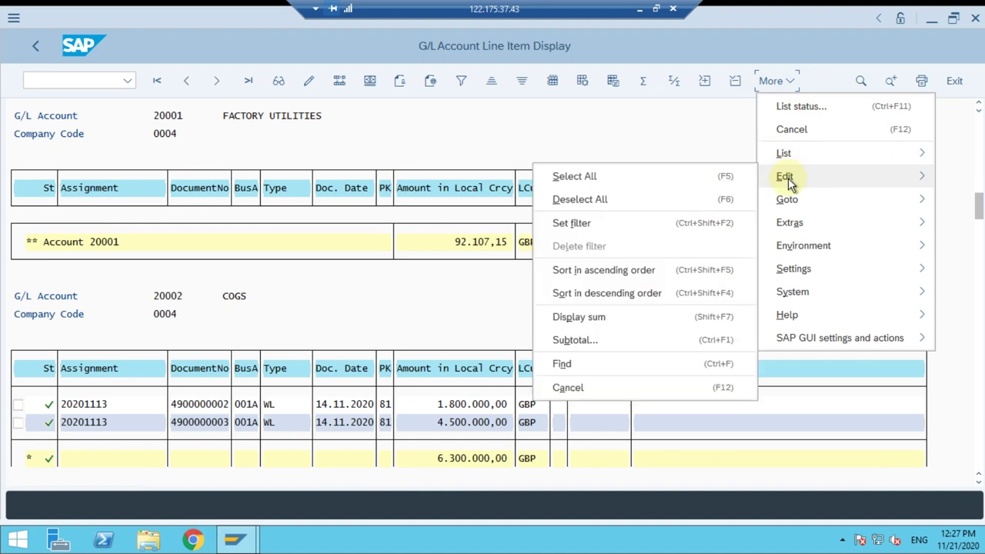
{"action": "mouse_move", "coordinate": [798, 205]}
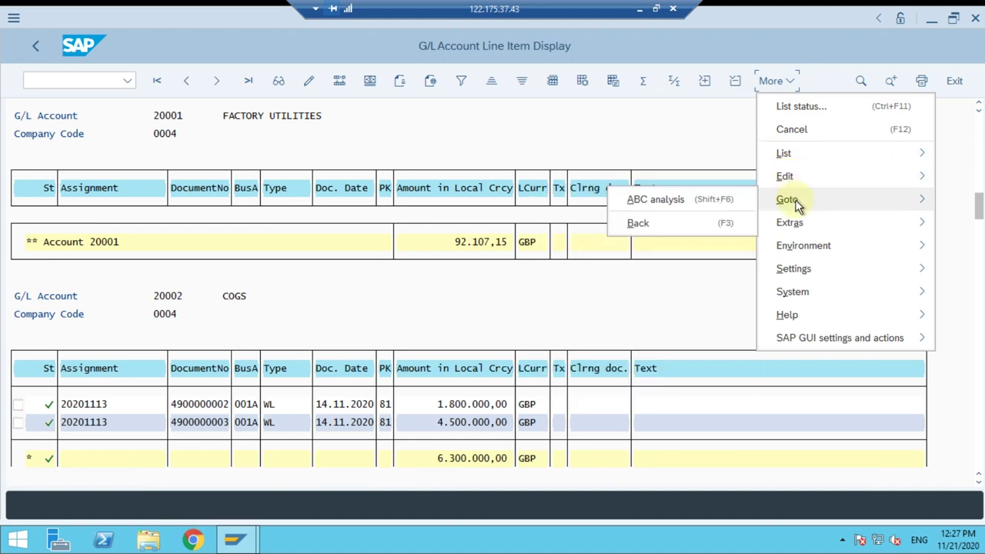
{"action": "mouse_move", "coordinate": [801, 225]}
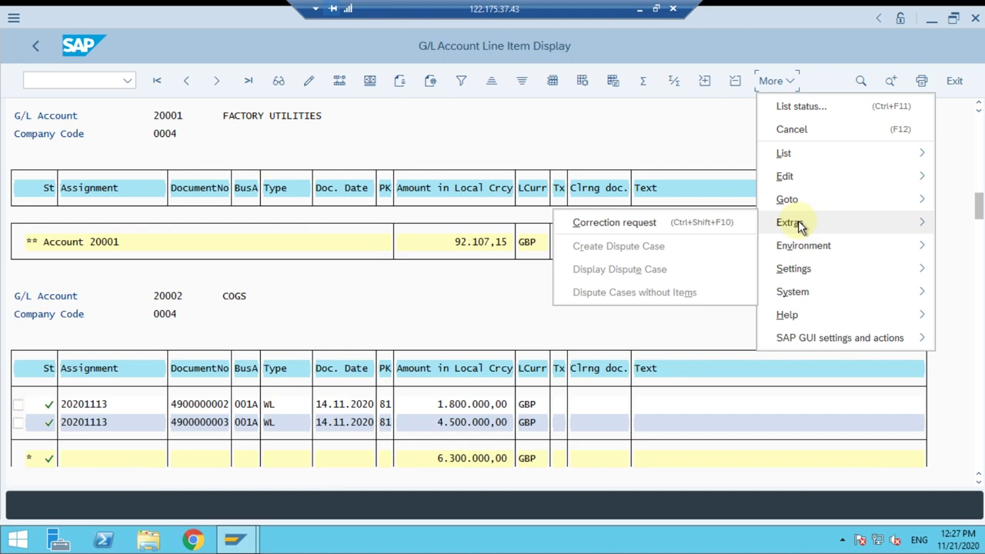
{"action": "mouse_move", "coordinate": [808, 252]}
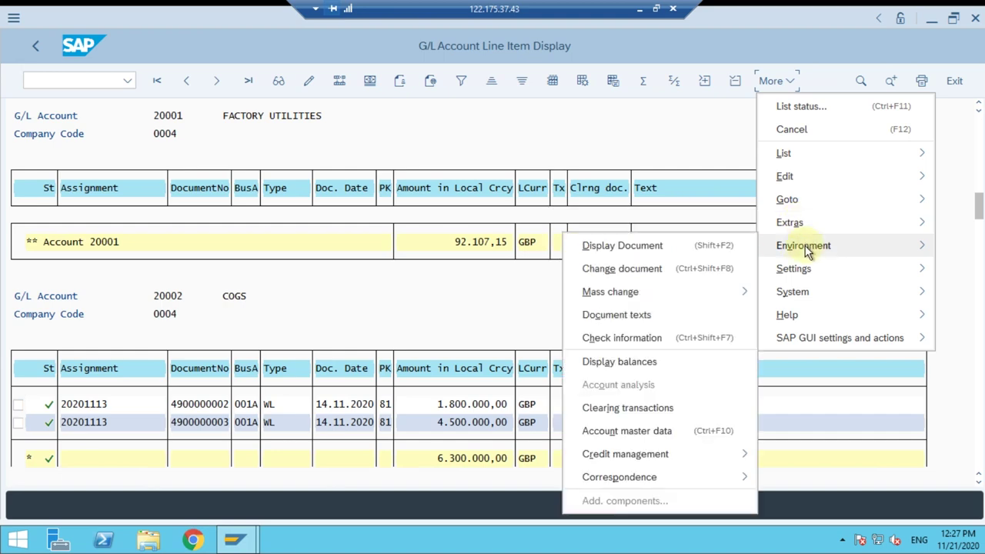
{"action": "mouse_move", "coordinate": [809, 279]}
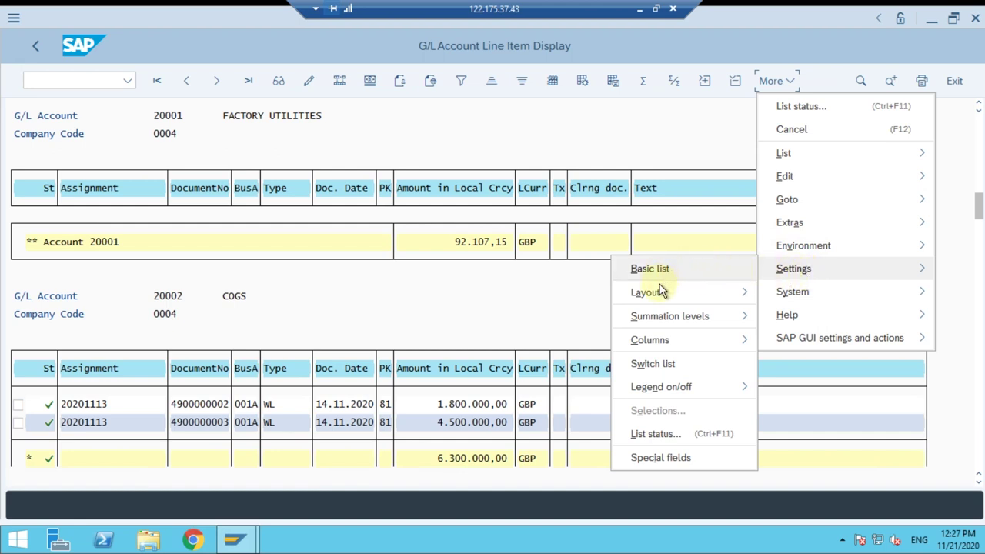
{"action": "mouse_move", "coordinate": [661, 296]}
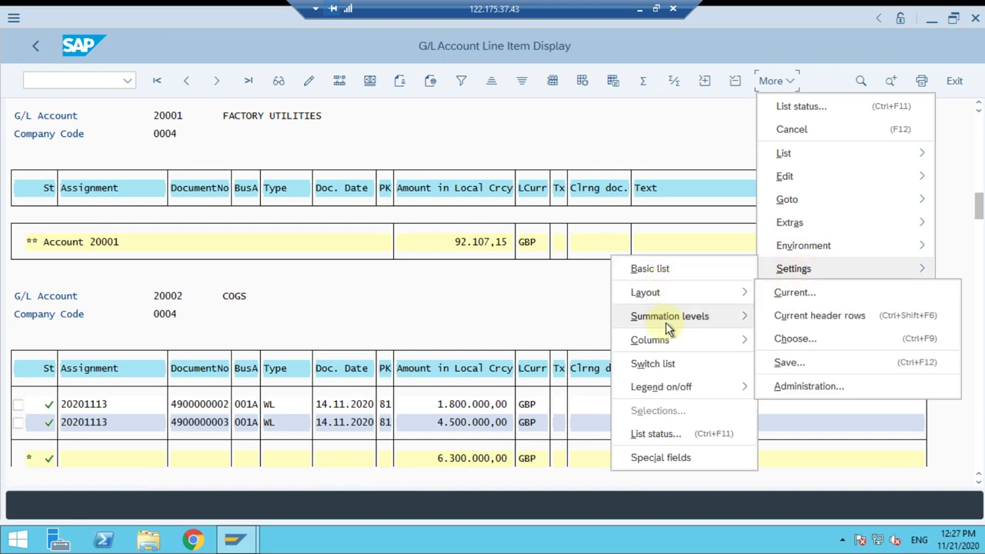
{"action": "mouse_move", "coordinate": [653, 327]}
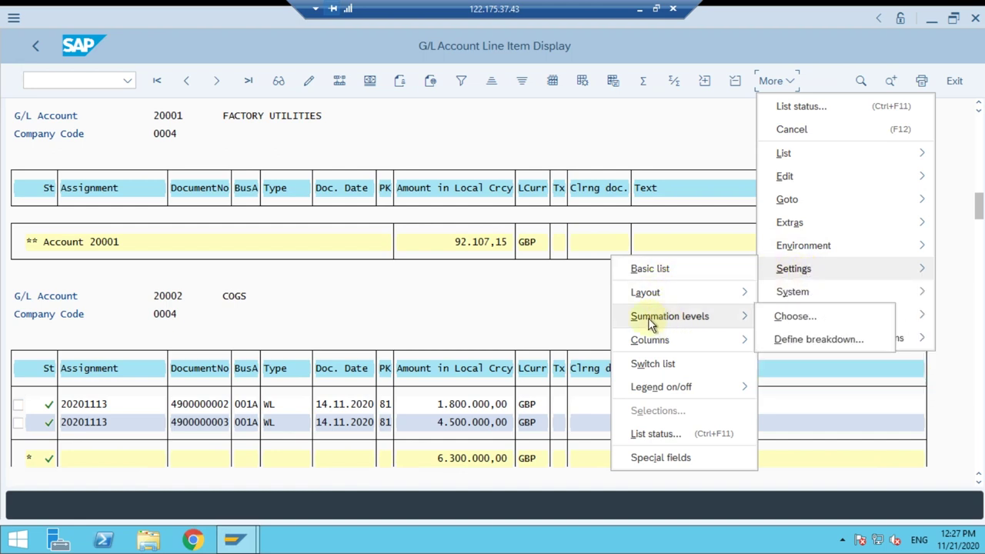
{"action": "left_click", "coordinate": [654, 364]}
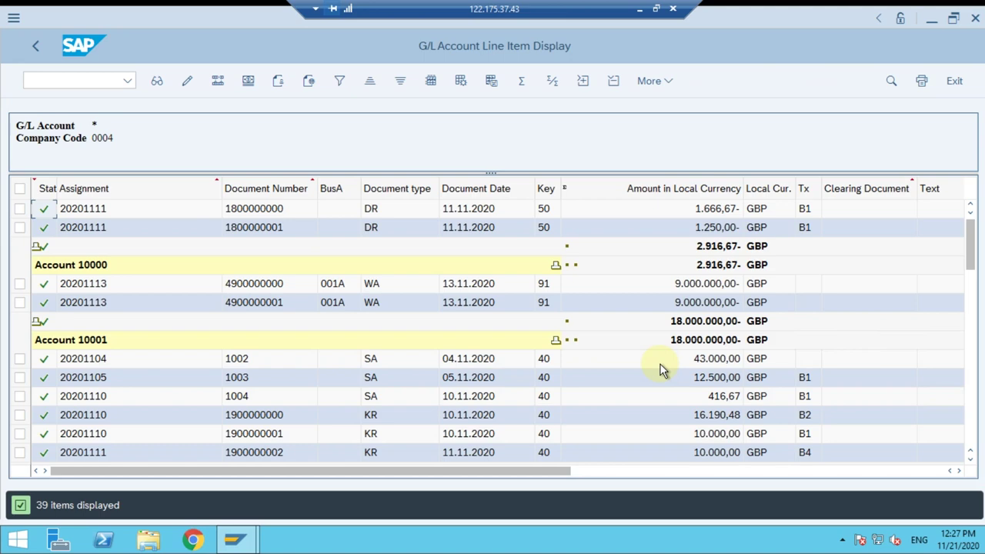
Scroll through the 39 grid line items, then bring up the Settings > Layout menu.
{"action": "scroll", "coordinate": [435, 262], "scroll_direction": "down", "scroll_amount": 5}
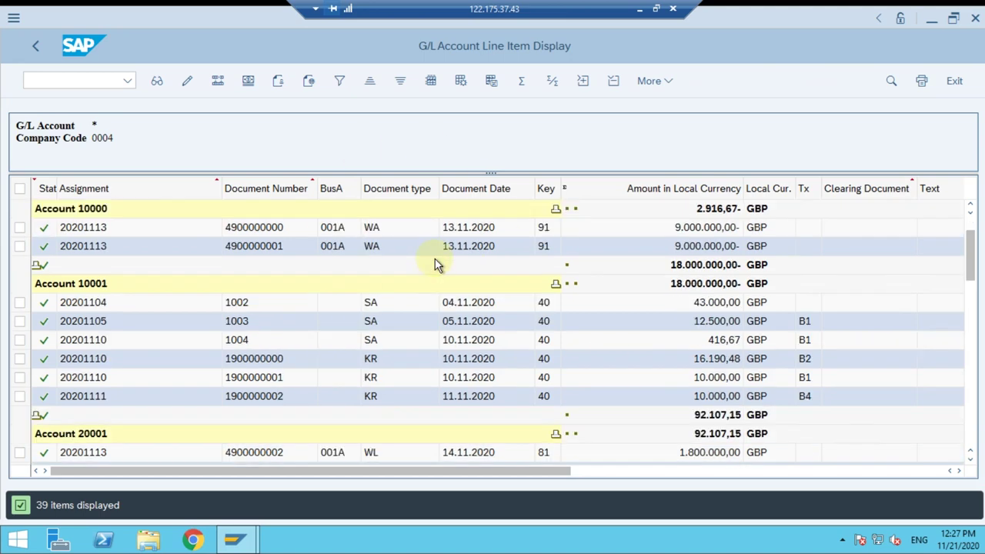
{"action": "scroll", "coordinate": [435, 264], "scroll_direction": "down", "scroll_amount": 5}
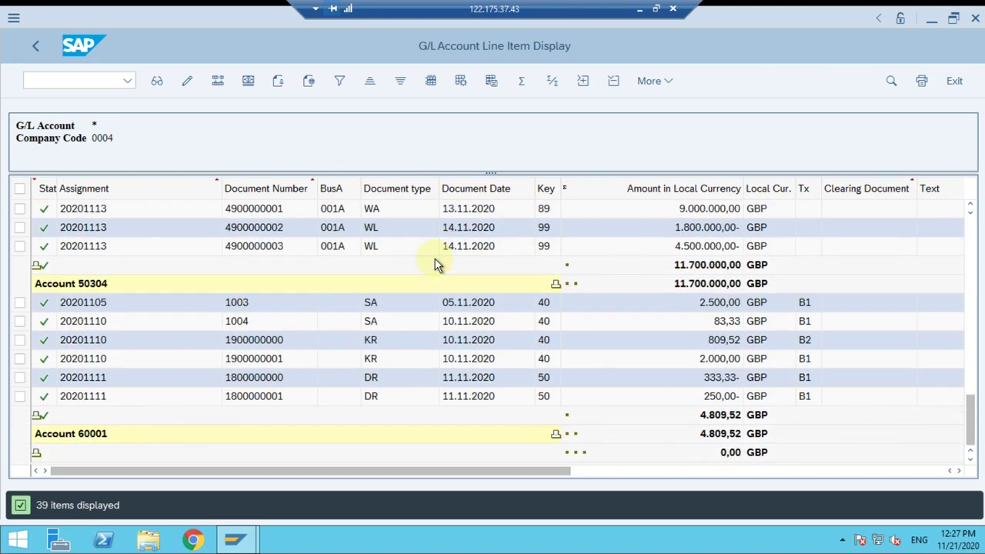
{"action": "scroll", "coordinate": [435, 260], "scroll_direction": "up", "scroll_amount": 10}
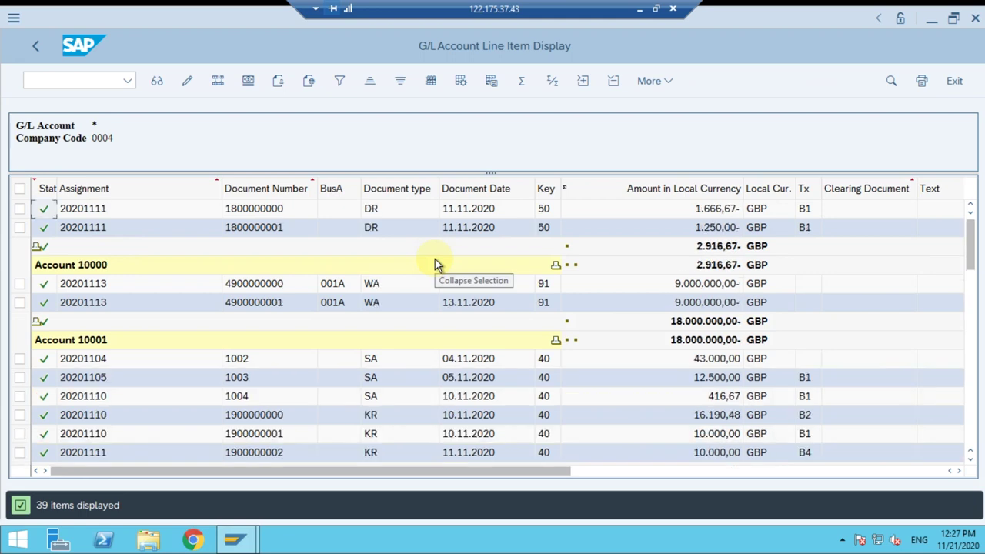
{"action": "left_click", "coordinate": [662, 83]}
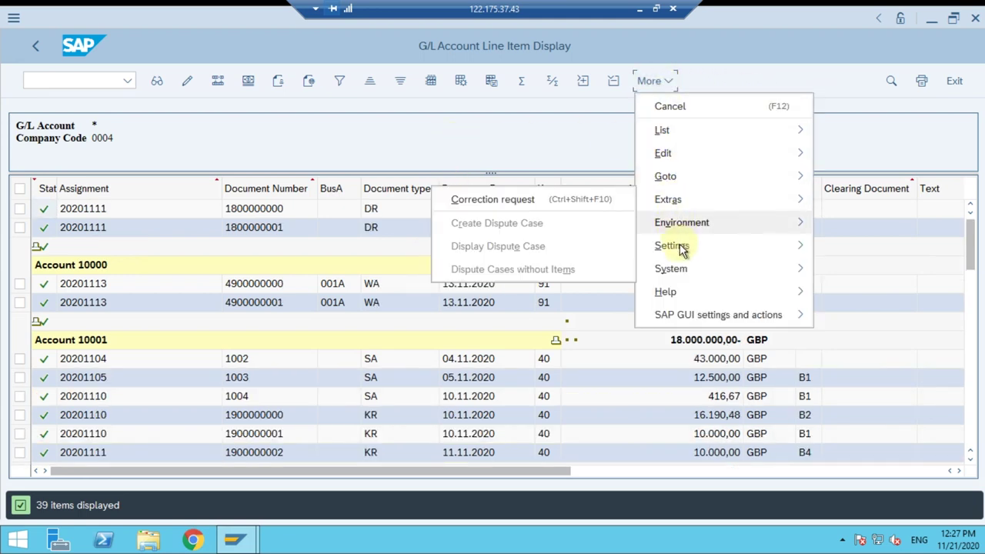
{"action": "mouse_move", "coordinate": [681, 250]}
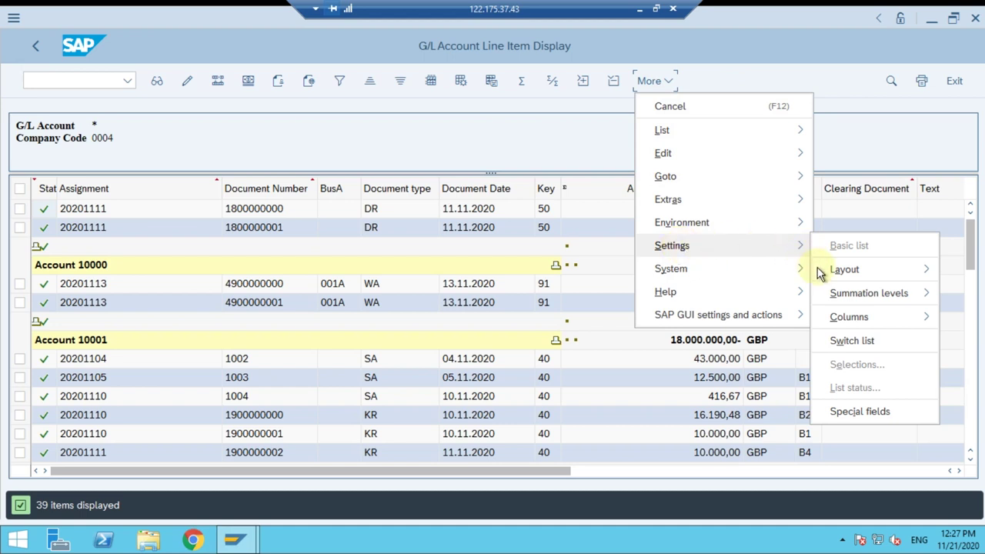
{"action": "mouse_move", "coordinate": [832, 274]}
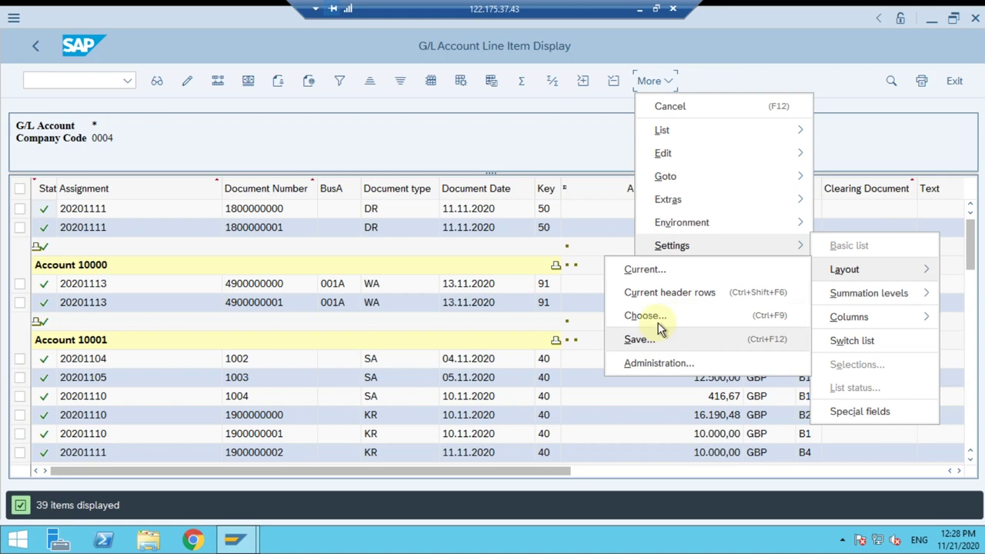
In the current layout's Display tab, enable With optimum column width and apply it.
{"action": "left_click", "coordinate": [658, 274]}
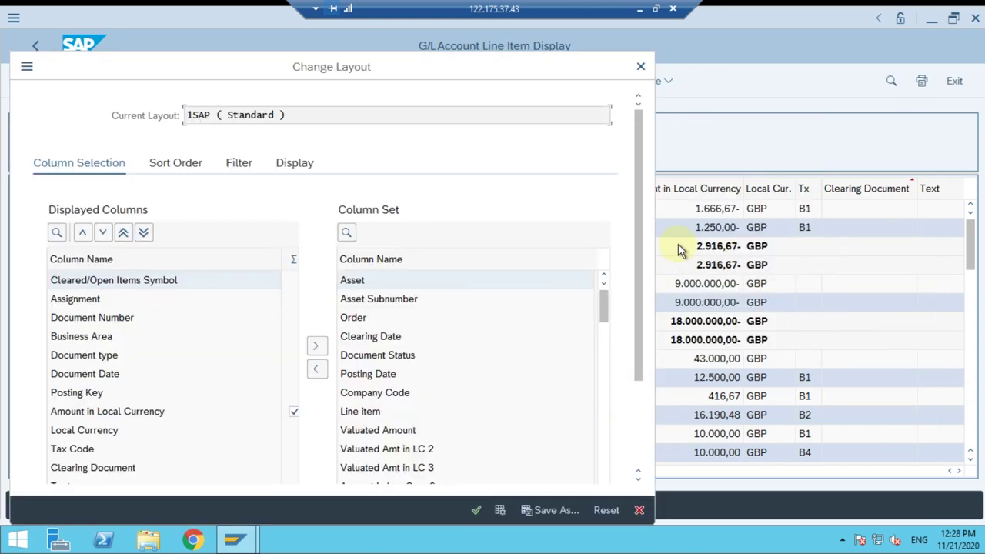
{"action": "left_click_drag", "start_coordinate": [264, 70], "coordinate": [418, 60]}
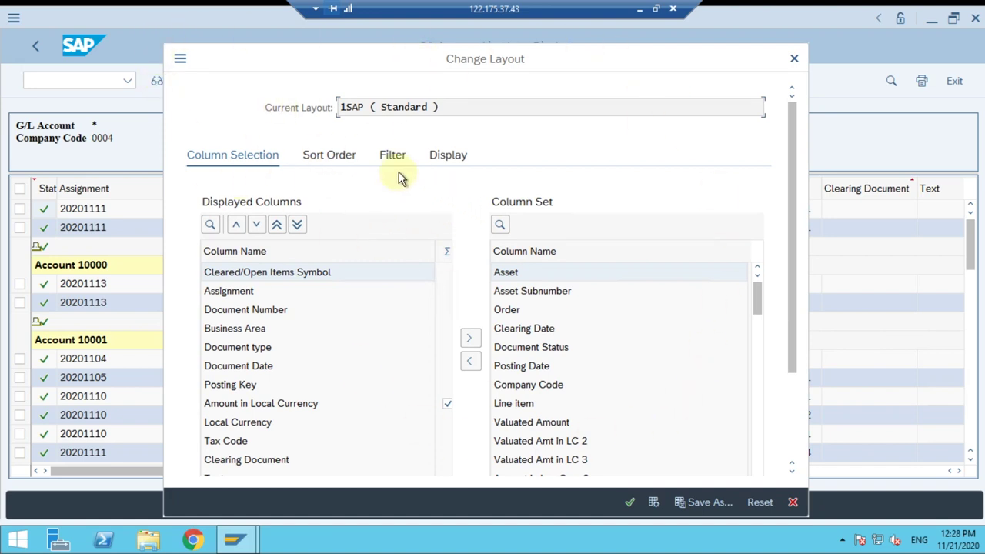
{"action": "left_click", "coordinate": [344, 159]}
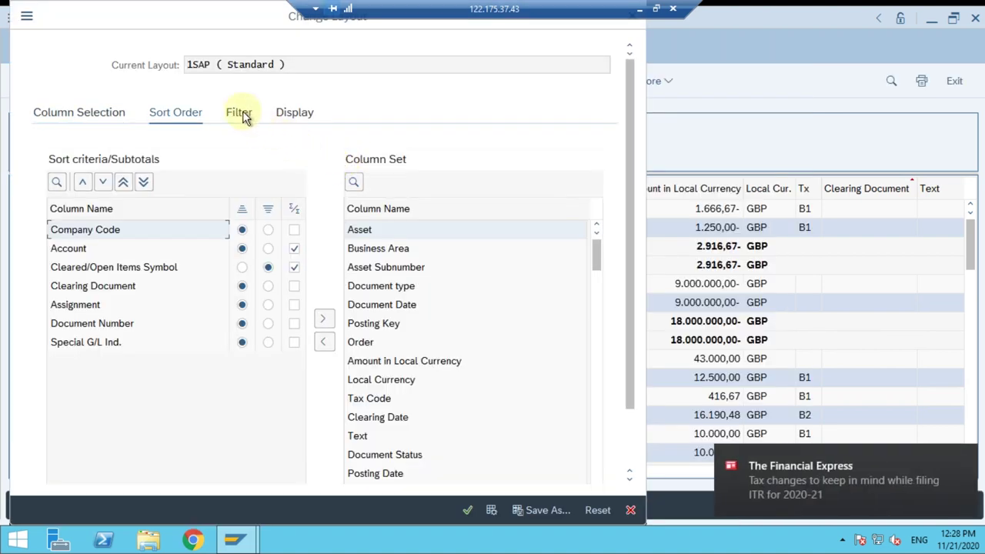
{"action": "left_click", "coordinate": [967, 455]}
{"action": "left_click", "coordinate": [311, 116]}
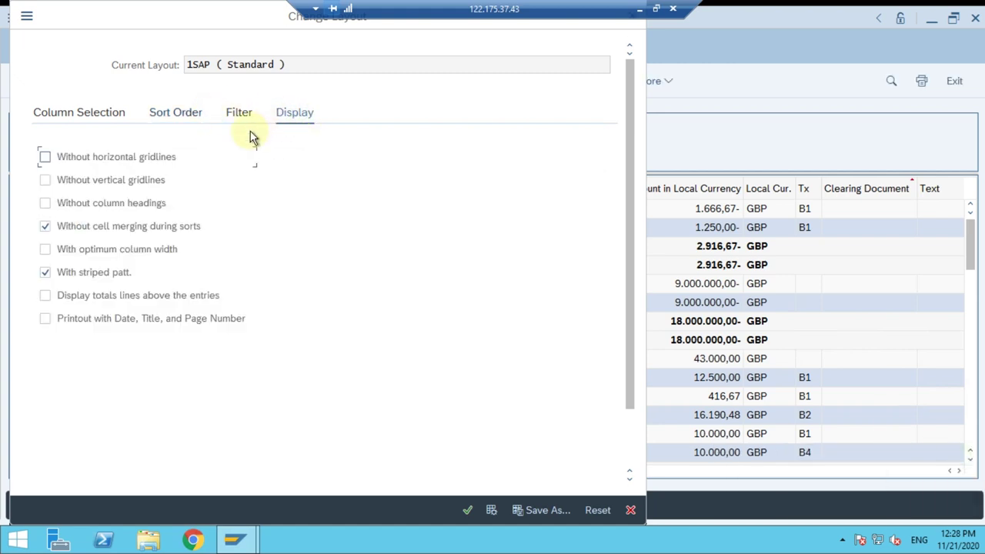
{"action": "left_click", "coordinate": [91, 249]}
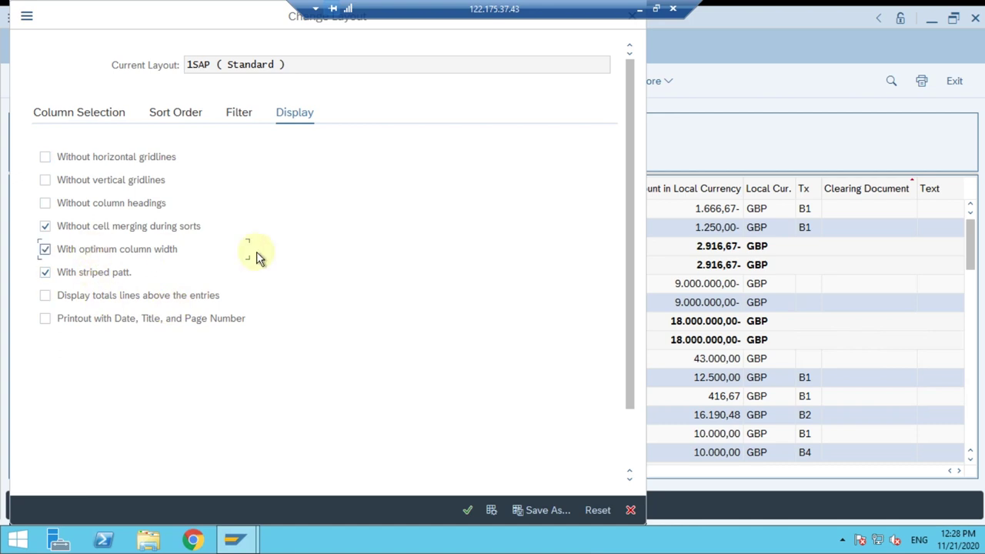
{"action": "left_click_drag", "start_coordinate": [220, 17], "coordinate": [292, 283]}
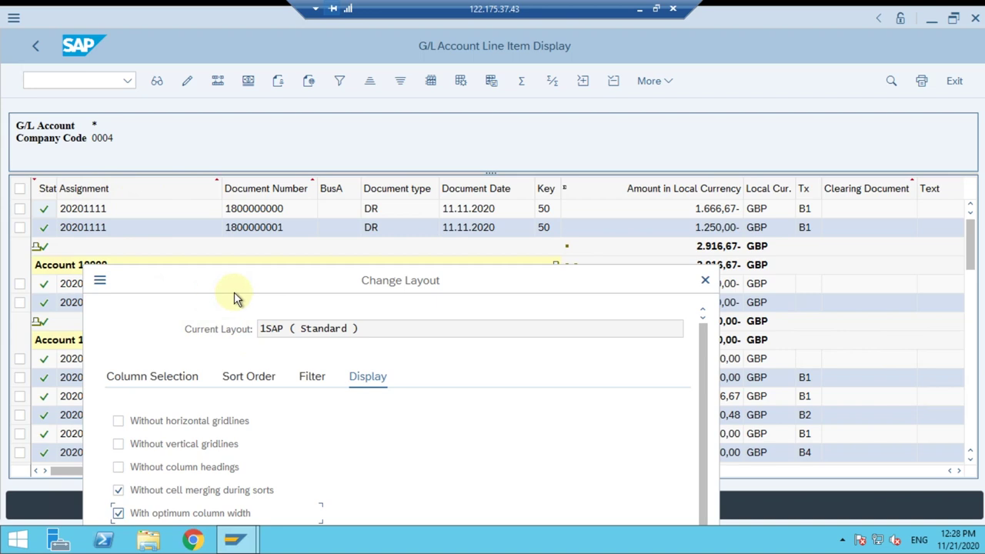
{"action": "left_click_drag", "start_coordinate": [245, 280], "coordinate": [197, 28]}
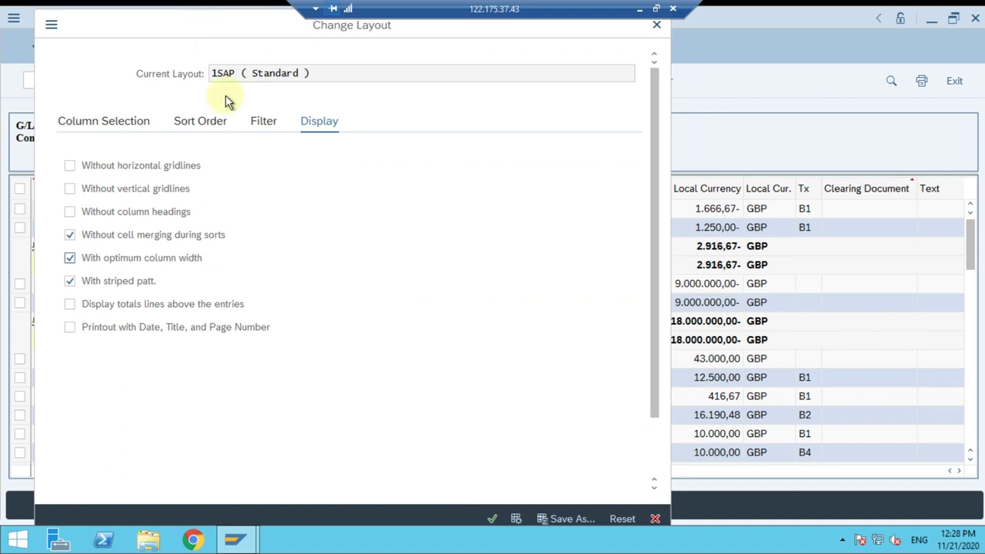
{"action": "left_click", "coordinate": [494, 518]}
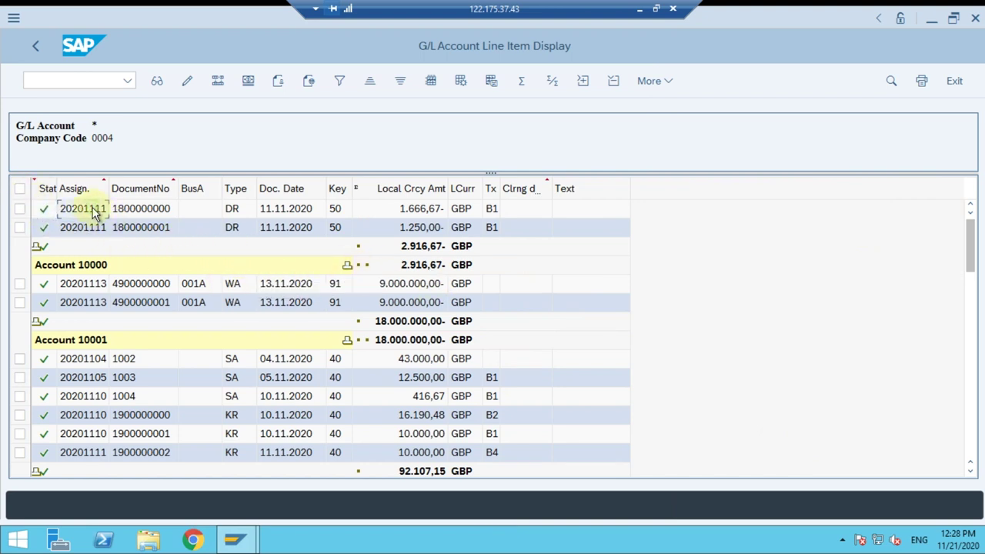
{"action": "left_click", "coordinate": [145, 210]}
{"action": "left_click", "coordinate": [660, 83]}
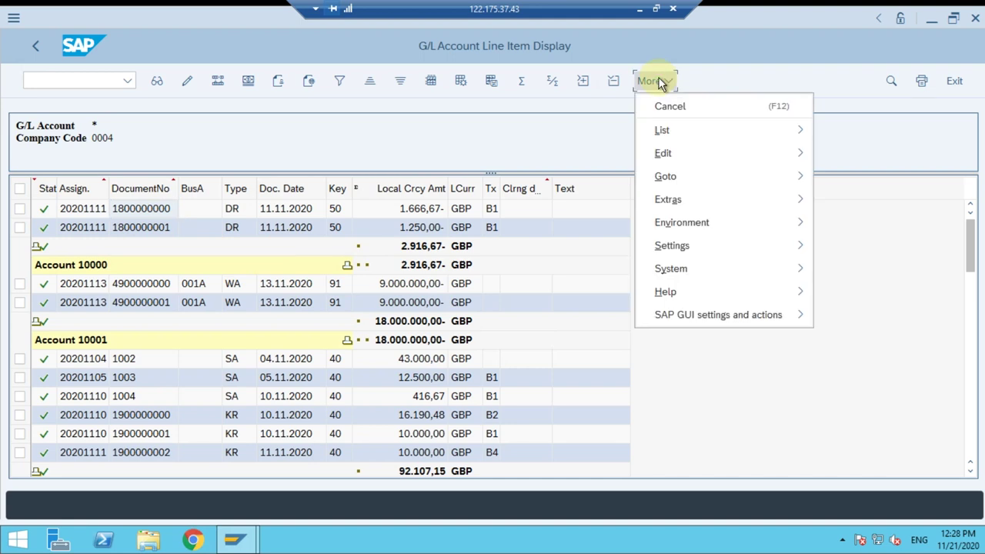
{"action": "mouse_move", "coordinate": [693, 303]}
{"action": "mouse_move", "coordinate": [695, 322]}
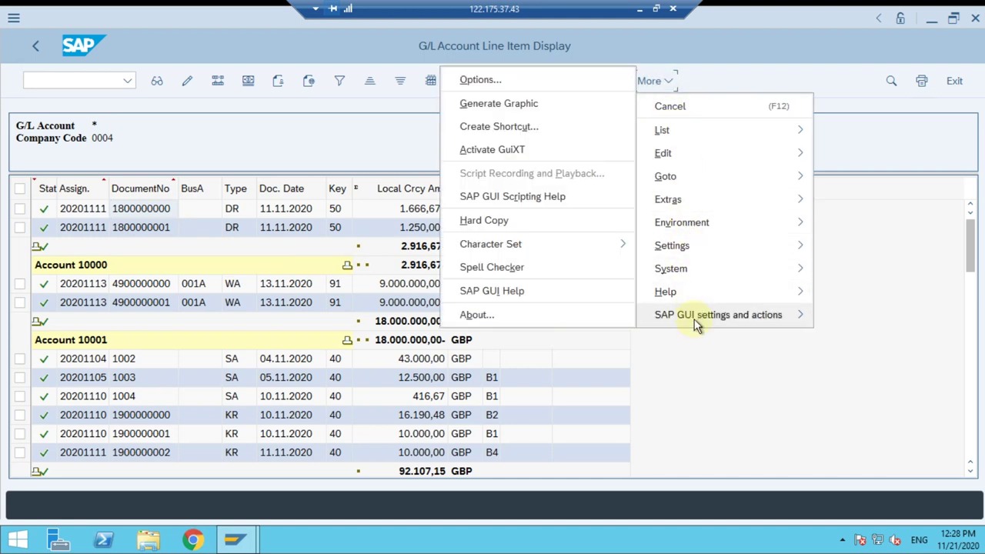
{"action": "left_click", "coordinate": [727, 390]}
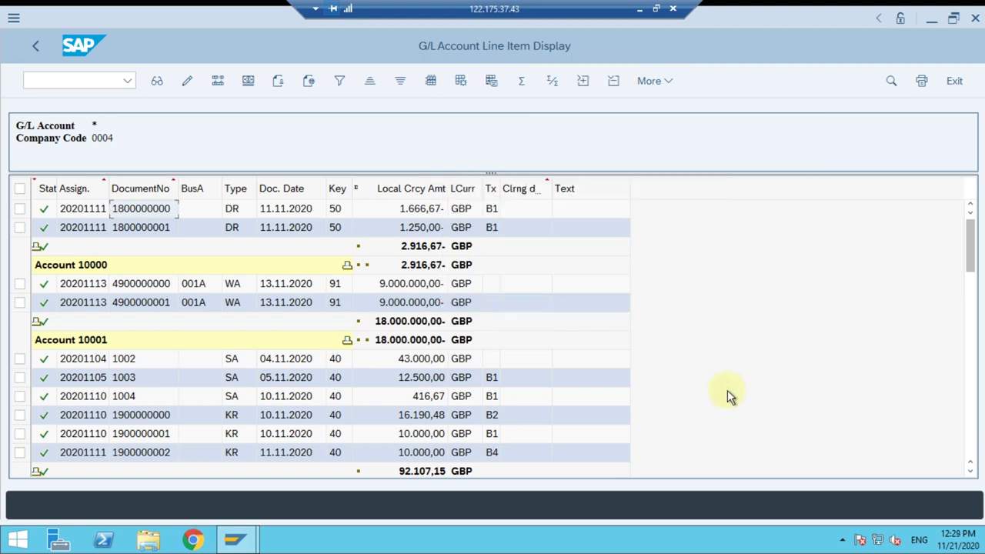
{"action": "left_click", "coordinate": [39, 47]}
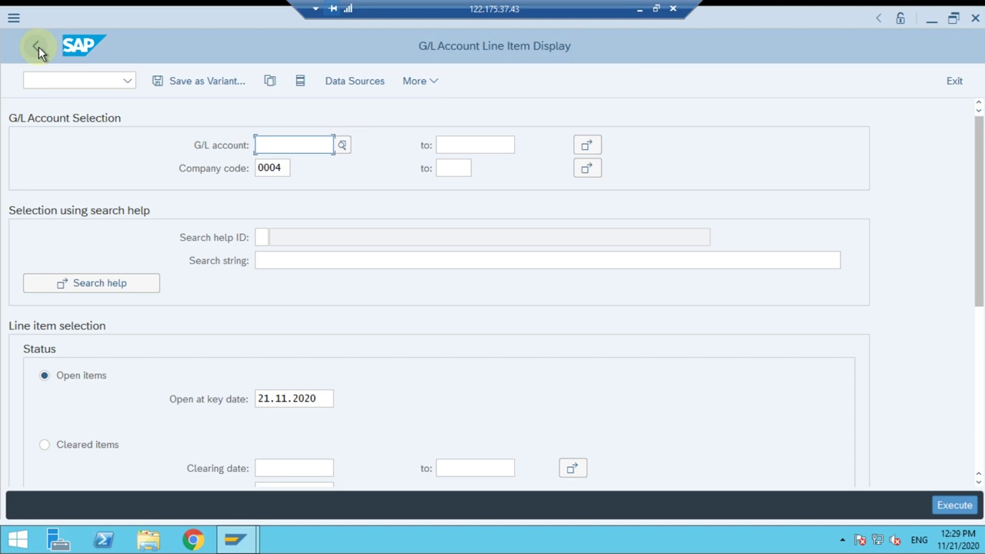
{"action": "left_click", "coordinate": [38, 47]}
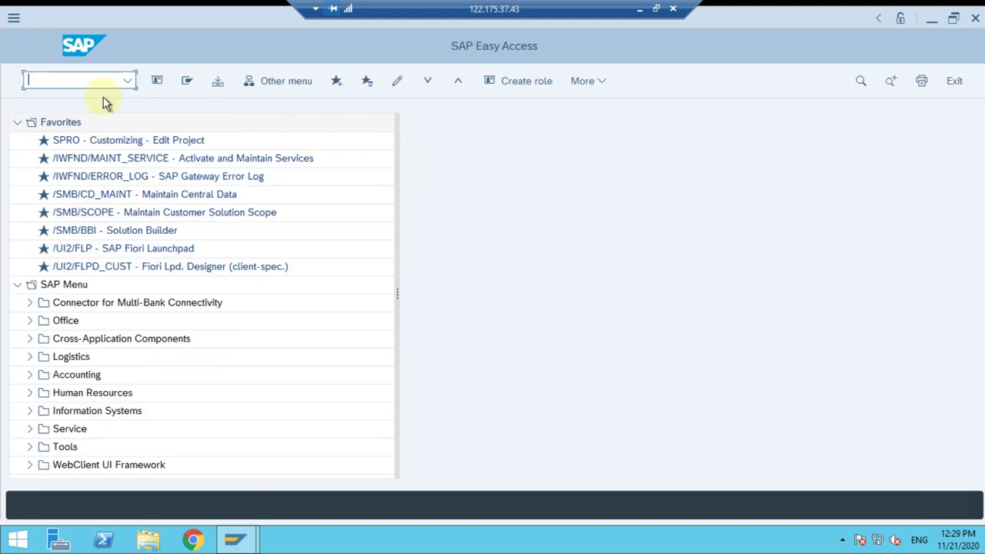
Log off the SAP session without saving.
{"action": "left_click", "coordinate": [976, 26]}
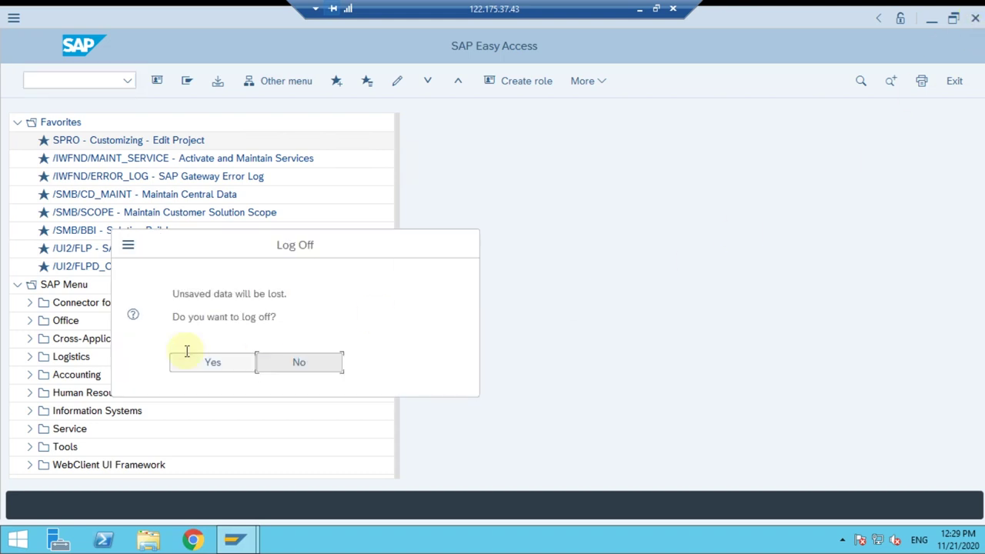
{"action": "left_click", "coordinate": [221, 362]}
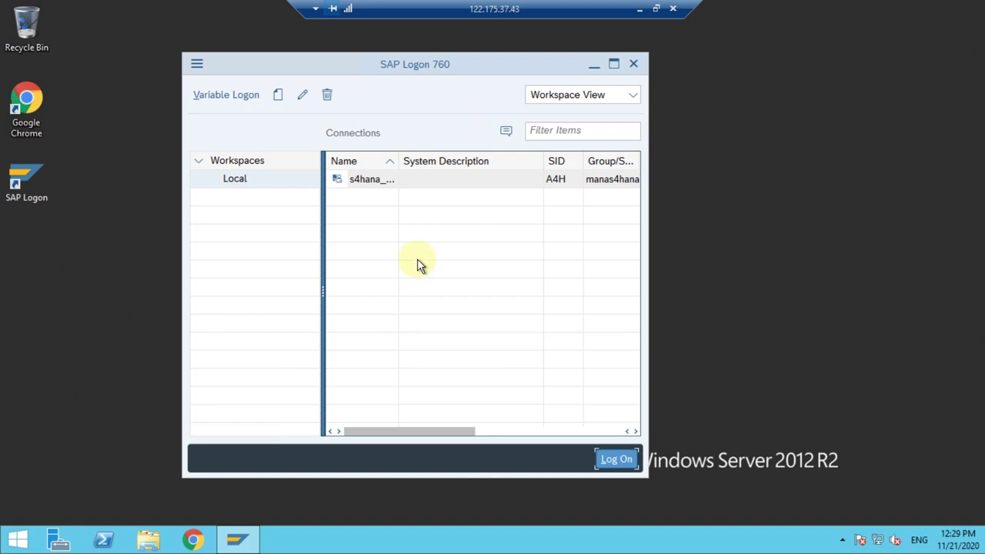
{"action": "left_click", "coordinate": [194, 66]}
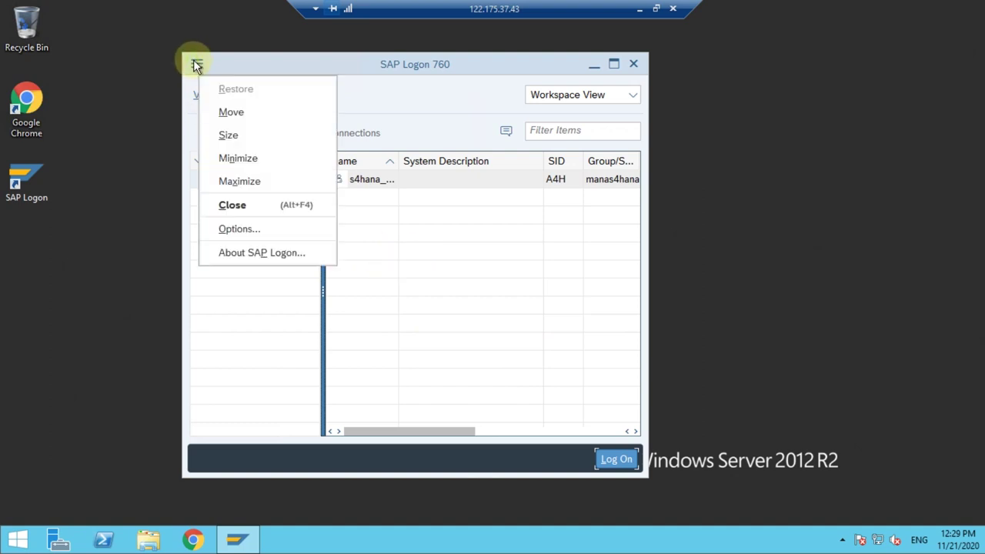
{"action": "left_click", "coordinate": [270, 72]}
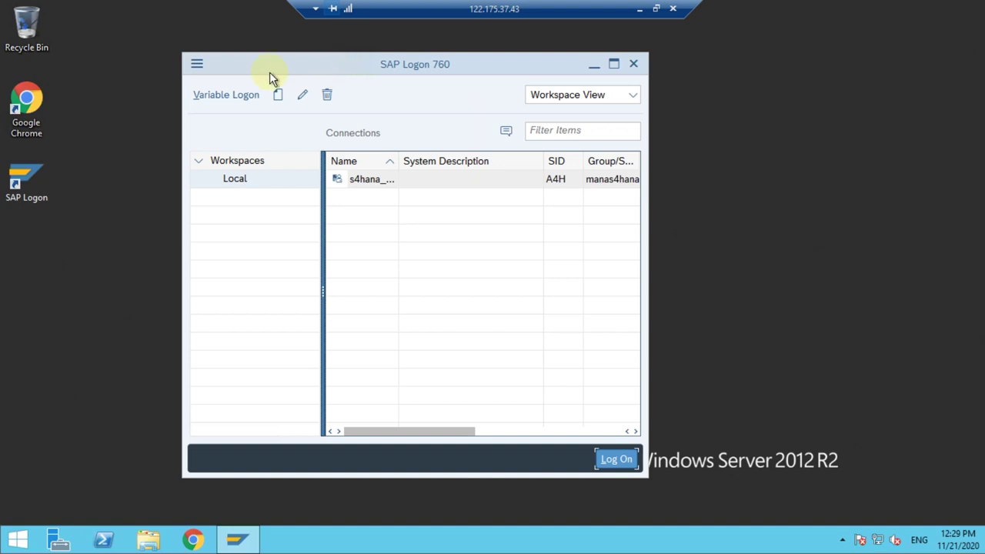
Close SAP Logon and relaunch it from the desktop icon.
{"action": "left_click", "coordinate": [197, 65]}
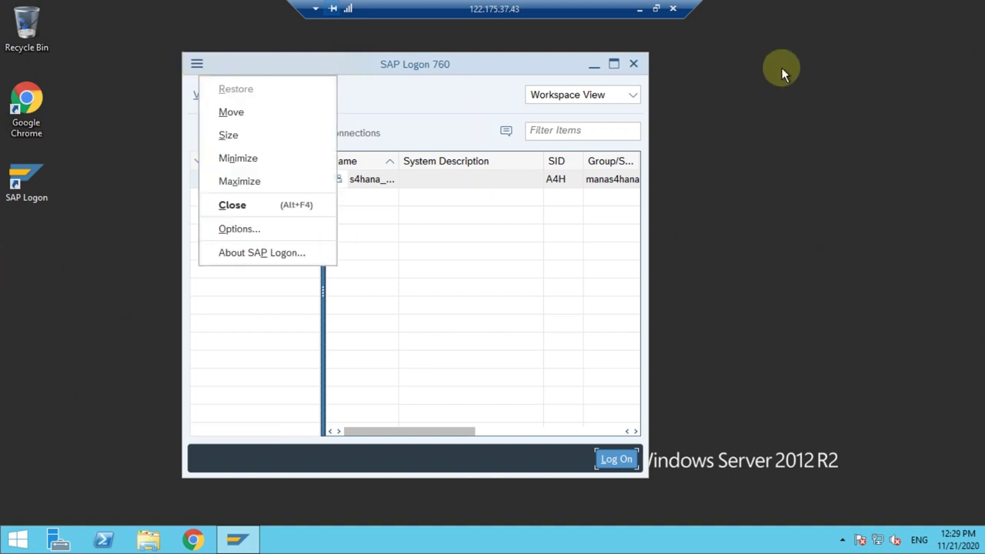
{"action": "left_click", "coordinate": [632, 65]}
{"action": "left_click", "coordinate": [632, 65]}
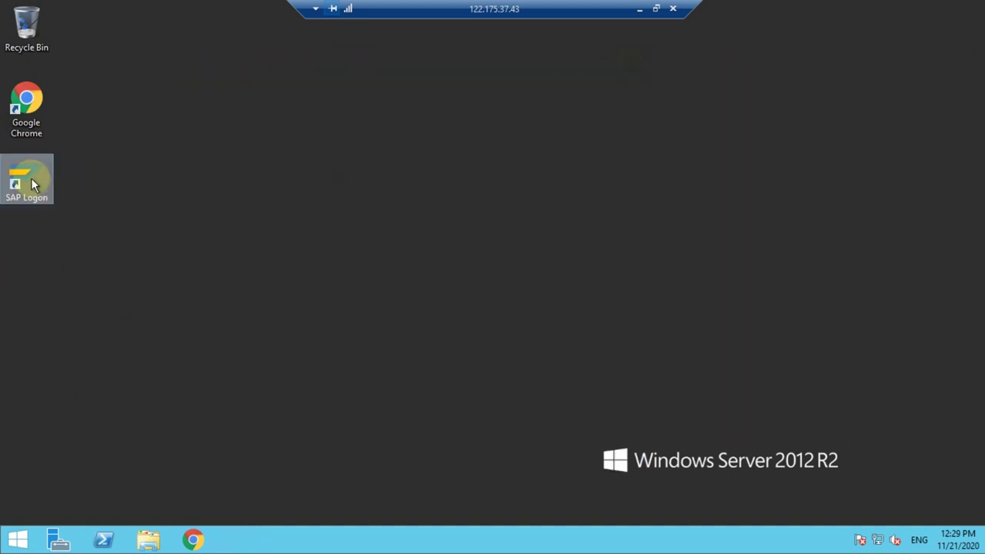
{"action": "double_click", "coordinate": [33, 184]}
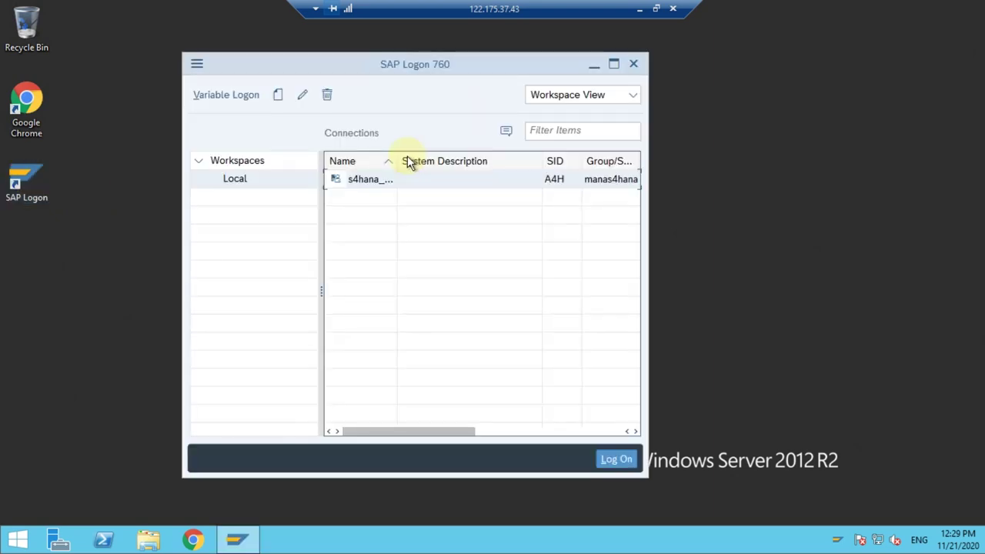
{"action": "left_click", "coordinate": [196, 65]}
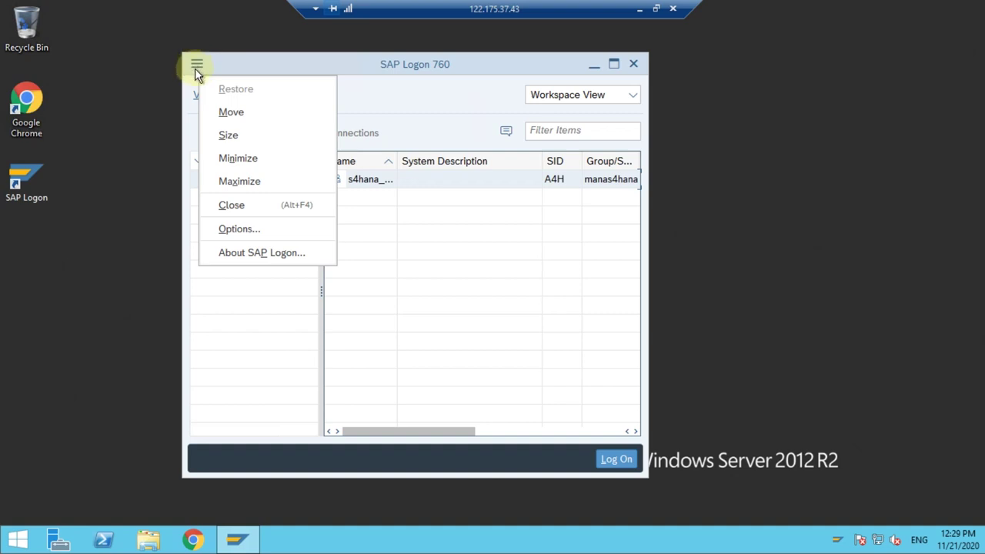
Set the Visual Design theme to Classic Theme, apply and confirm it, then close SAP Logon.
{"action": "left_click", "coordinate": [245, 231]}
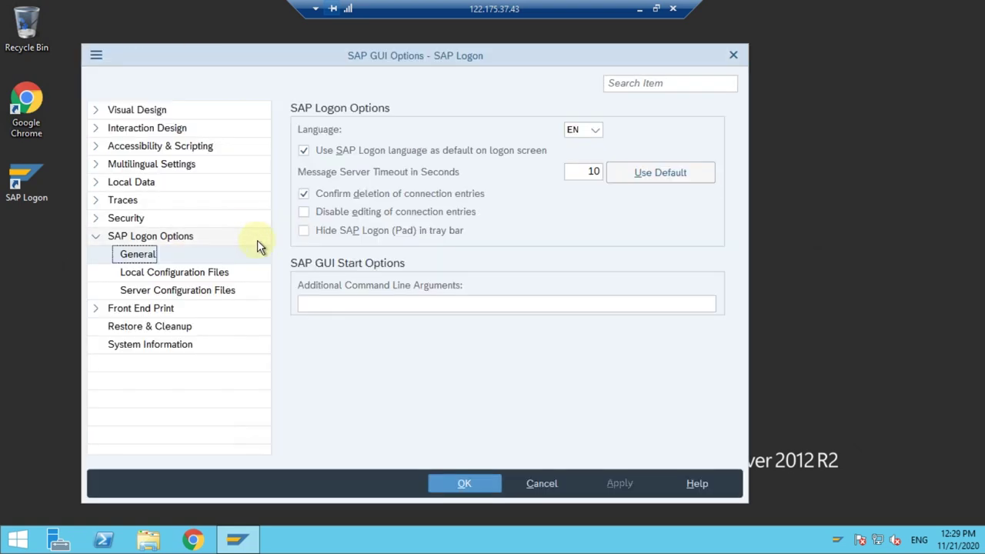
{"action": "left_click", "coordinate": [94, 111]}
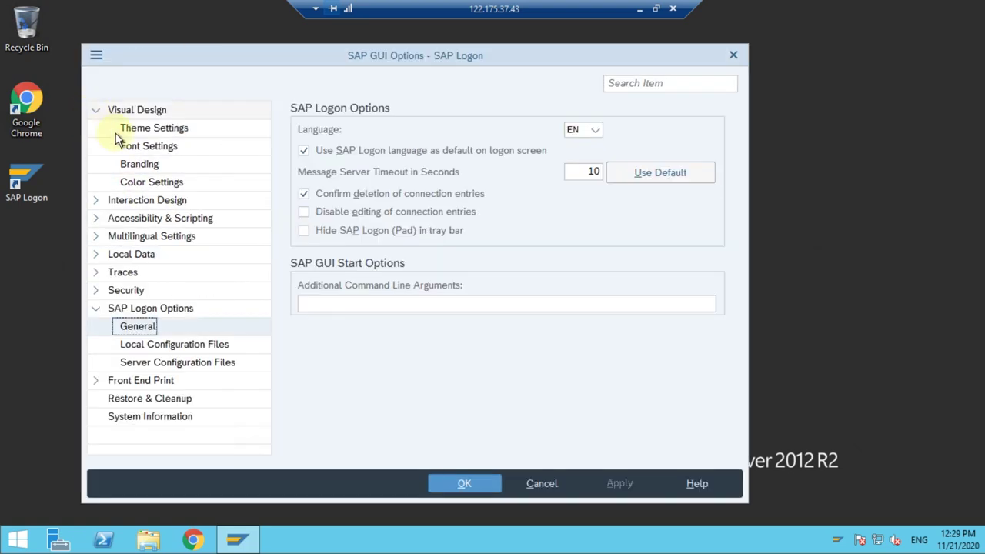
{"action": "left_click", "coordinate": [137, 132]}
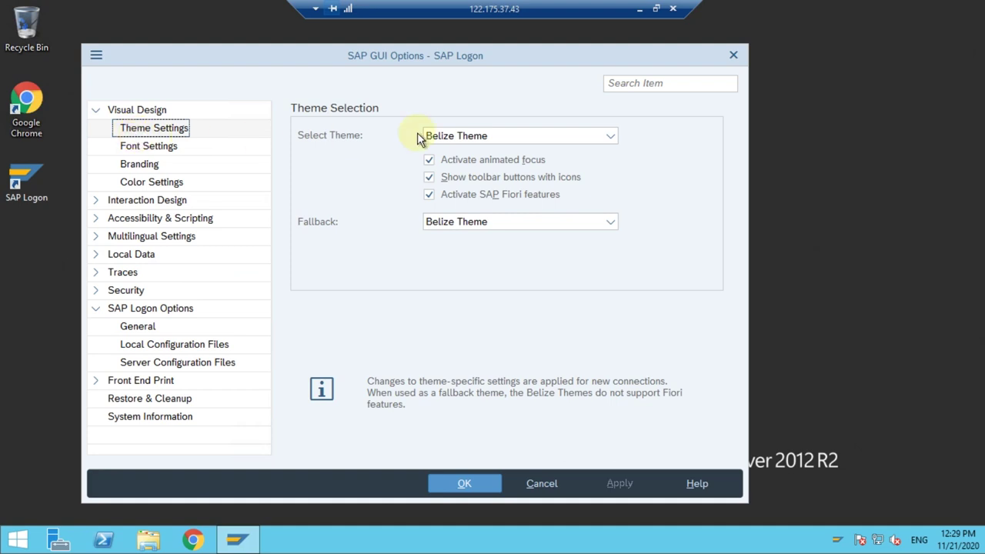
{"action": "left_click", "coordinate": [513, 136]}
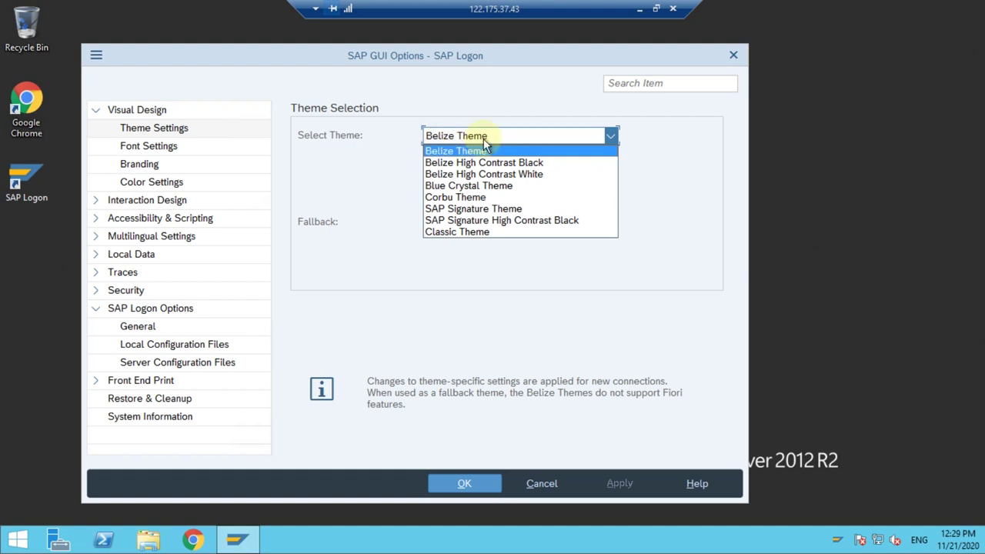
{"action": "left_click", "coordinate": [471, 233]}
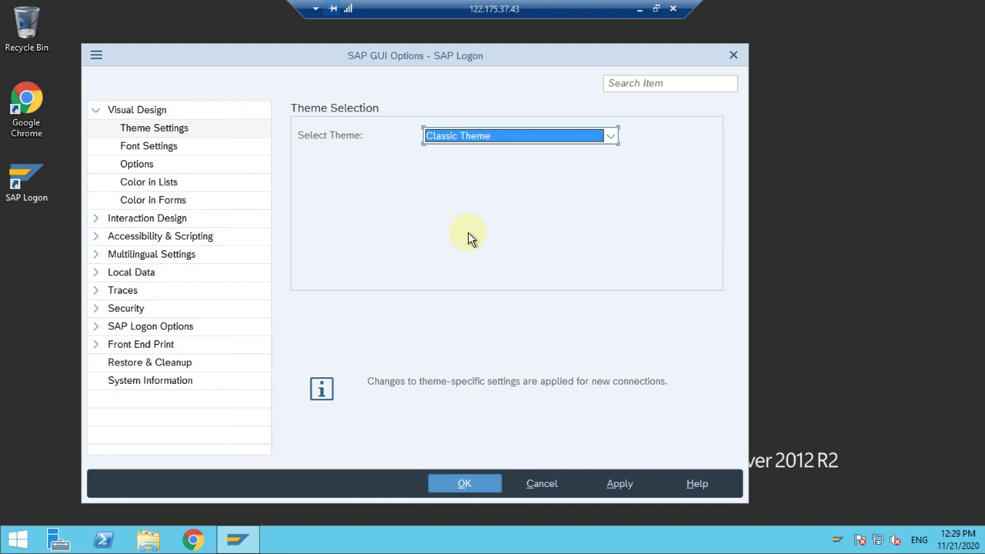
{"action": "left_click", "coordinate": [620, 485]}
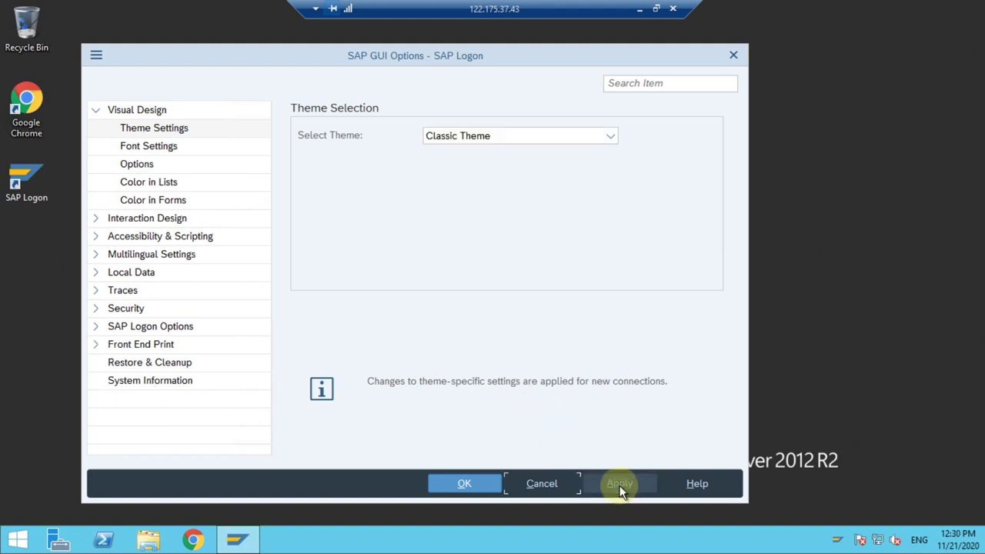
{"action": "left_click", "coordinate": [468, 484]}
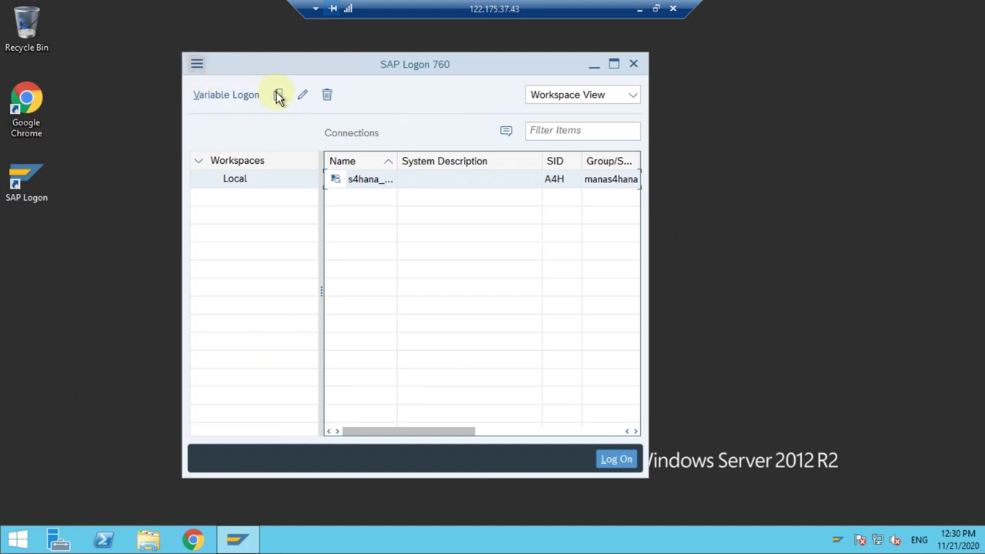
{"action": "left_click", "coordinate": [634, 64]}
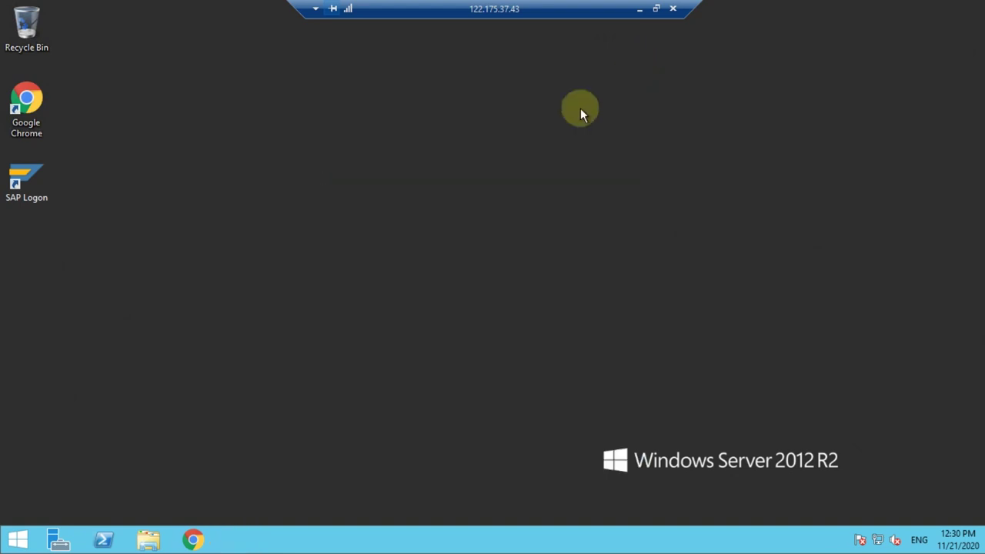
Relaunch SAP Logon and log on to s4hana_fun with the user name and password.
{"action": "double_click", "coordinate": [21, 186]}
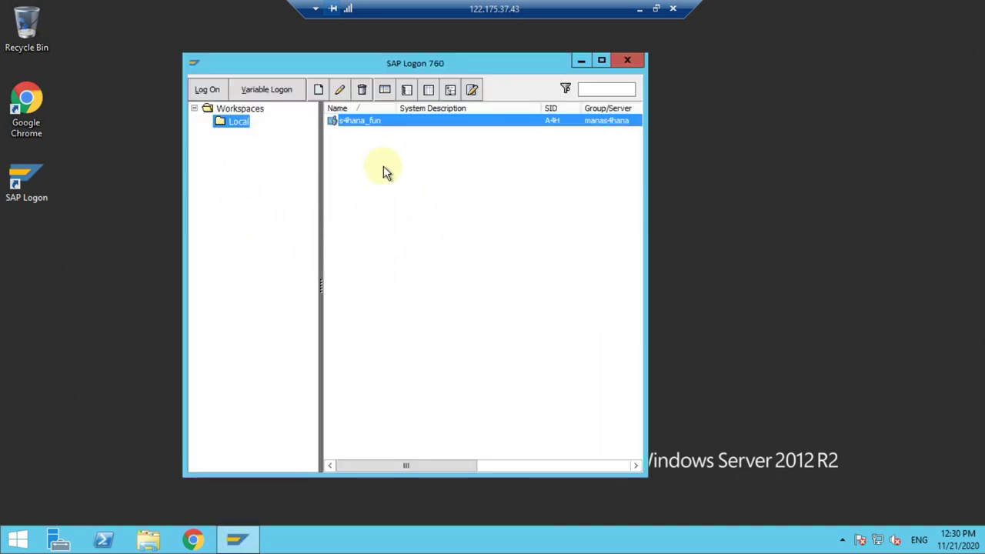
{"action": "left_click", "coordinate": [208, 90]}
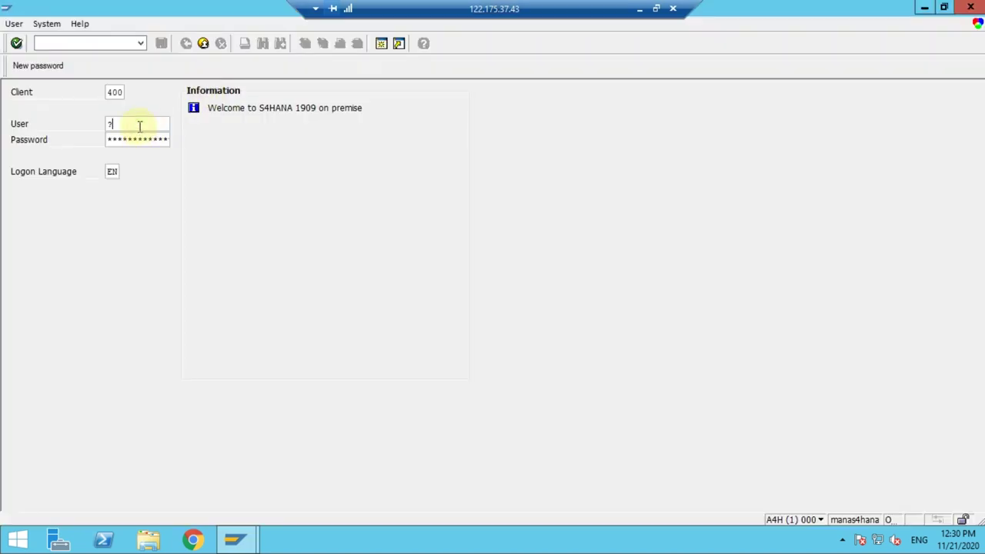
{"action": "left_click", "coordinate": [207, 109]}
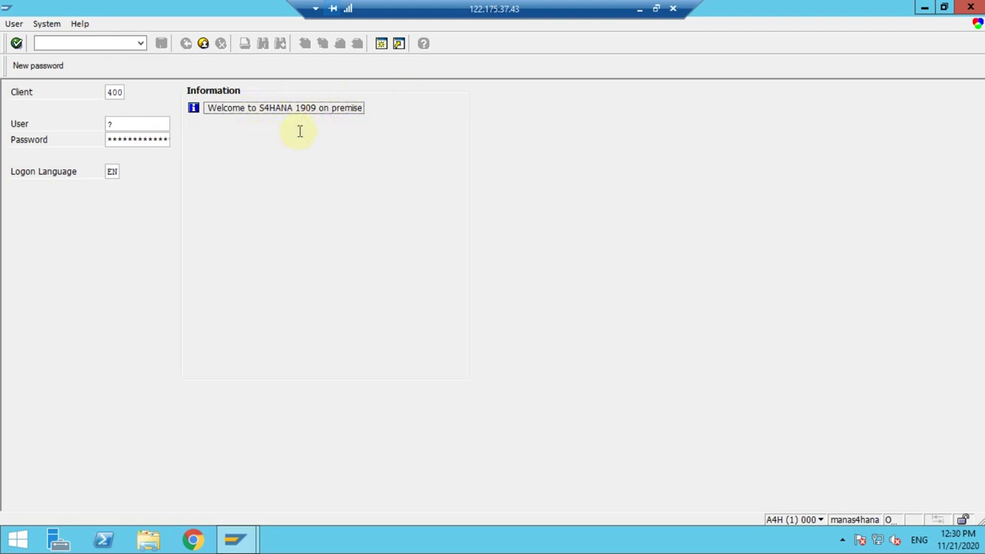
{"action": "left_click", "coordinate": [130, 123]}
{"action": "key", "text": "BackSpace"}
{"action": "type", "text": "srin"}
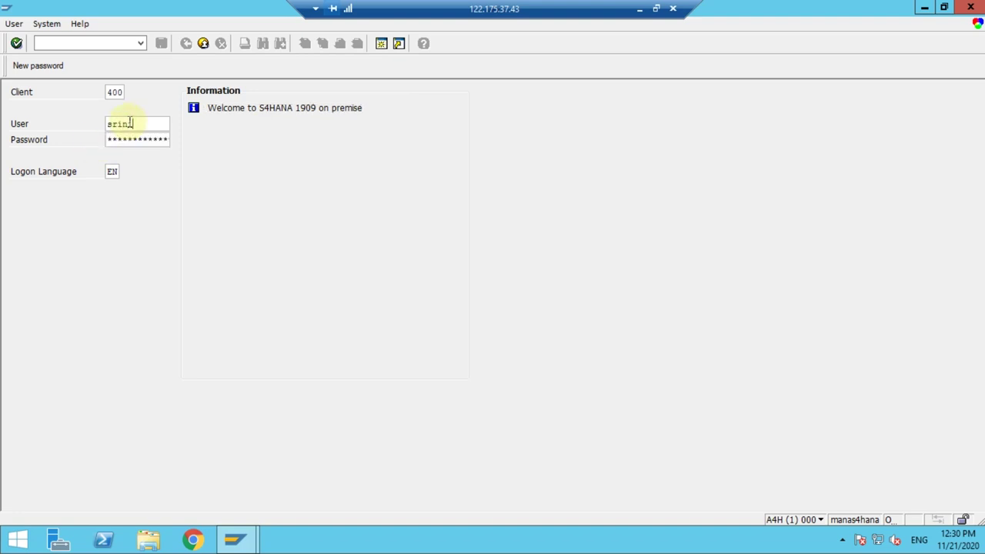
{"action": "type", "text": "*******"}
{"action": "key", "text": "Return"}
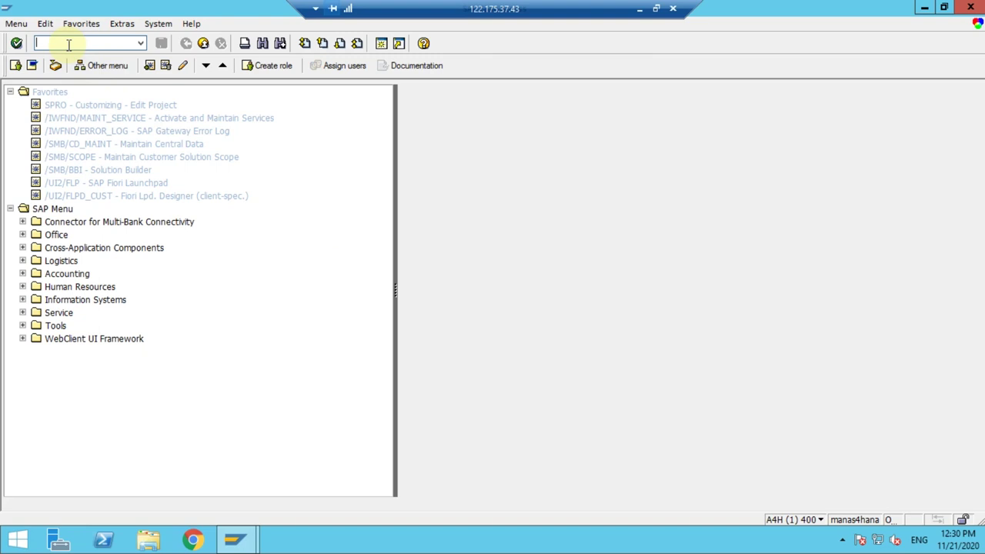
Run FBL3N for company code 0004, taken from the entry history, and execute the report.
{"action": "type", "text": "fbl3n"}
{"action": "key", "text": "Return"}
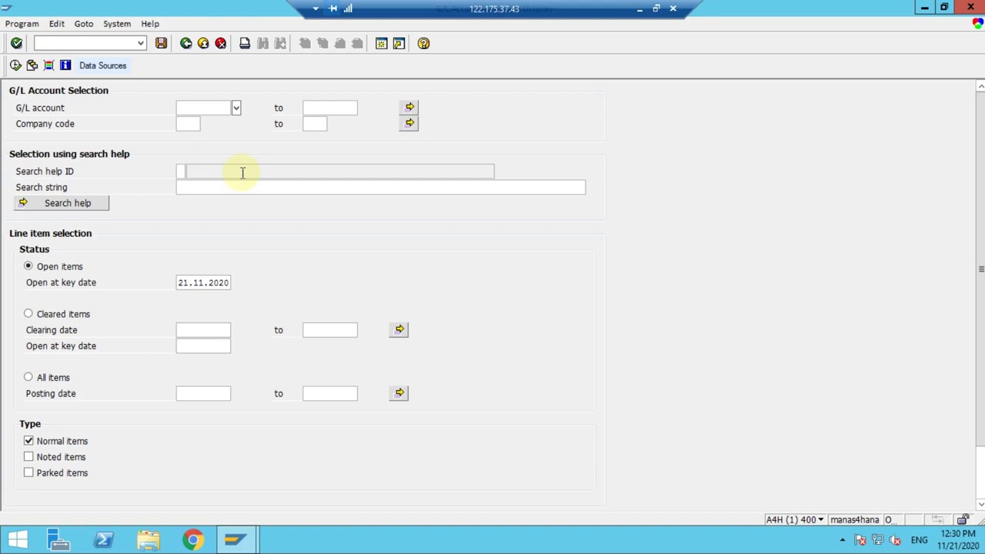
{"action": "left_click", "coordinate": [196, 128]}
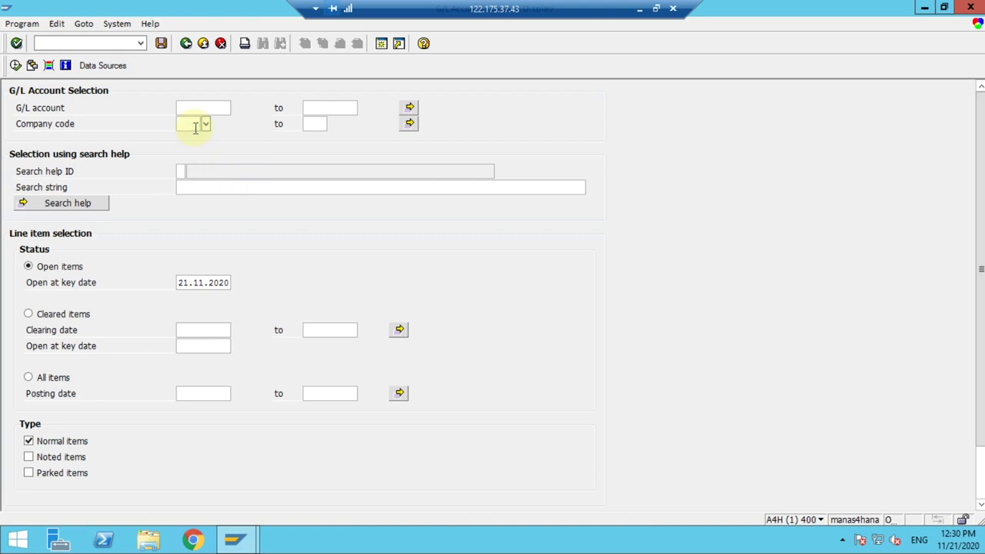
{"action": "type", "text": "004"}
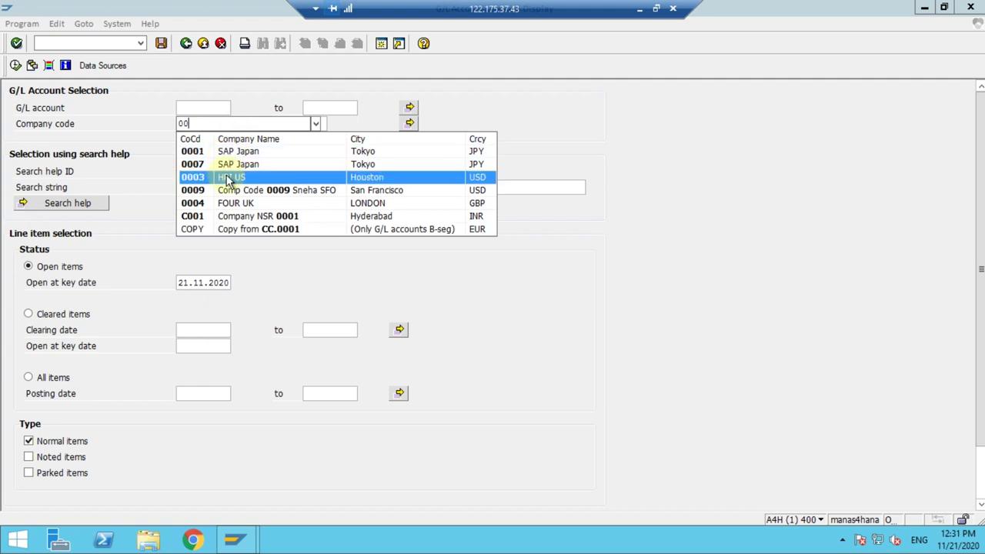
{"action": "left_click", "coordinate": [316, 125]}
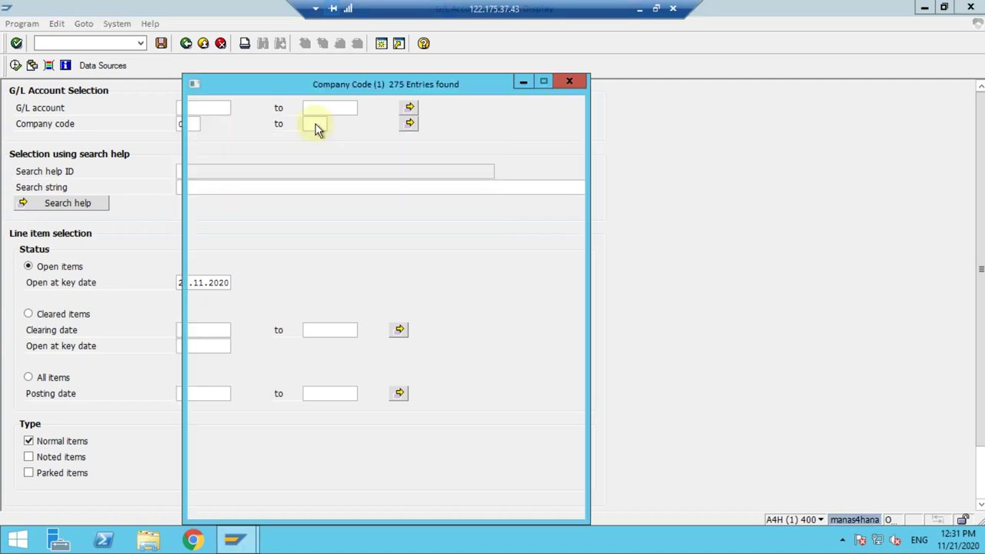
{"action": "left_click_drag", "start_coordinate": [306, 83], "coordinate": [529, 45]}
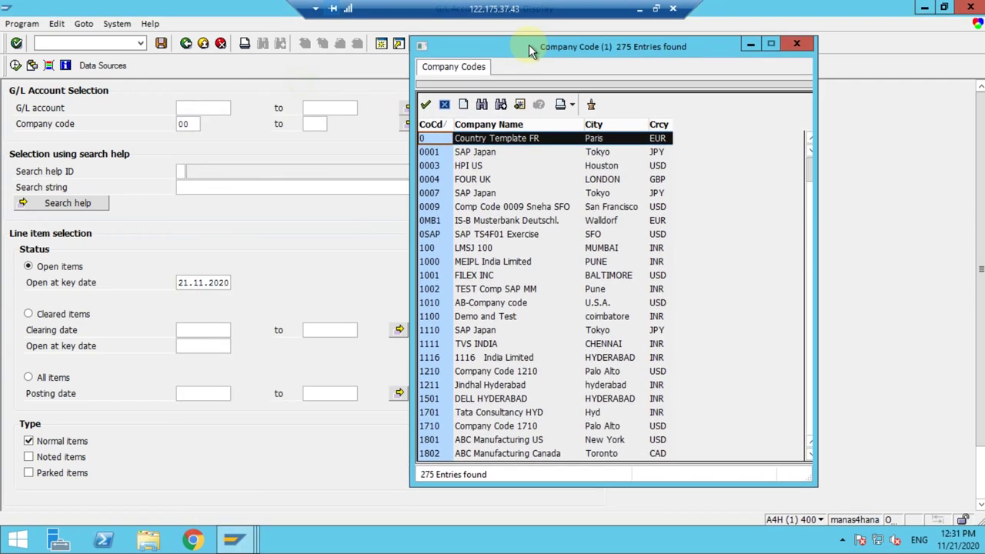
{"action": "left_click", "coordinate": [444, 104]}
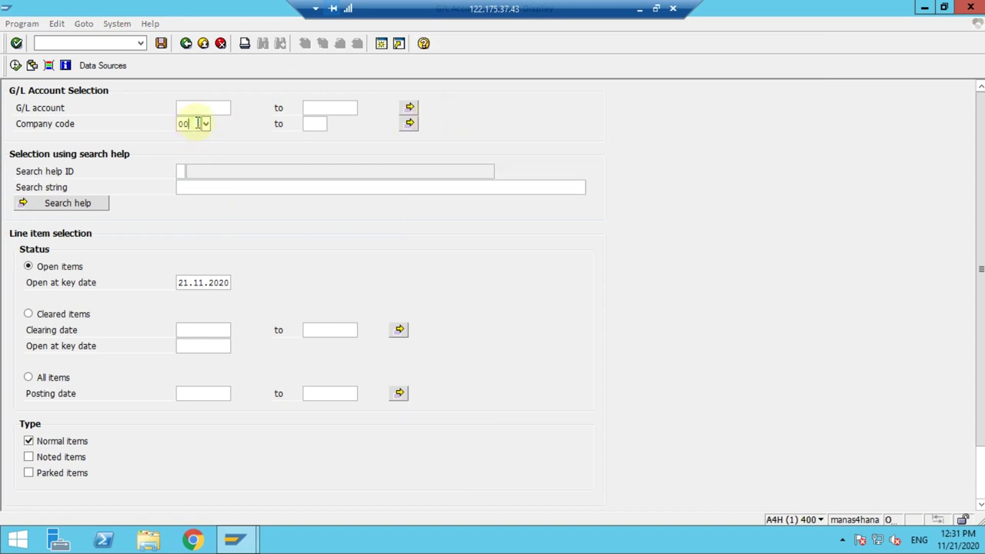
{"action": "type", "text": "04"}
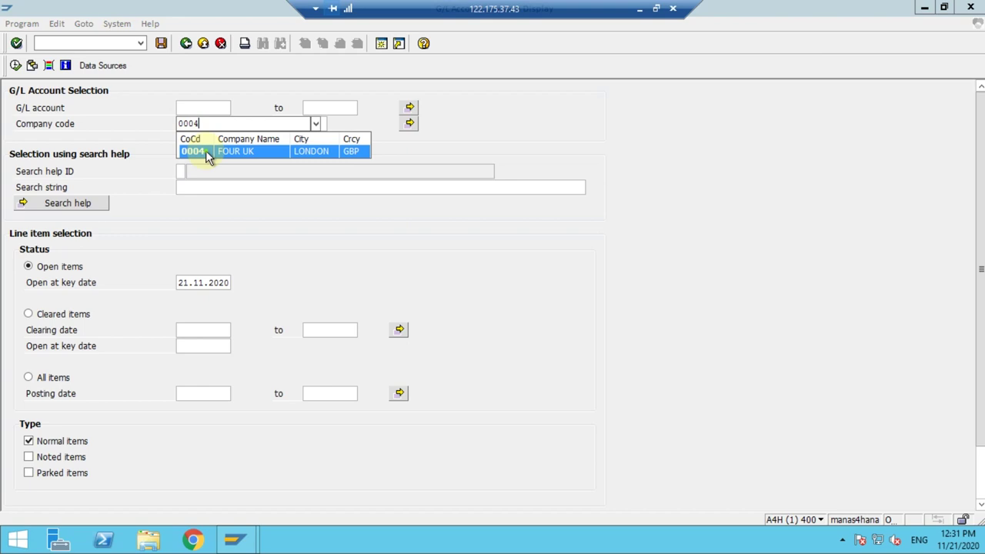
{"action": "left_click", "coordinate": [208, 154]}
{"action": "left_click", "coordinate": [15, 65]}
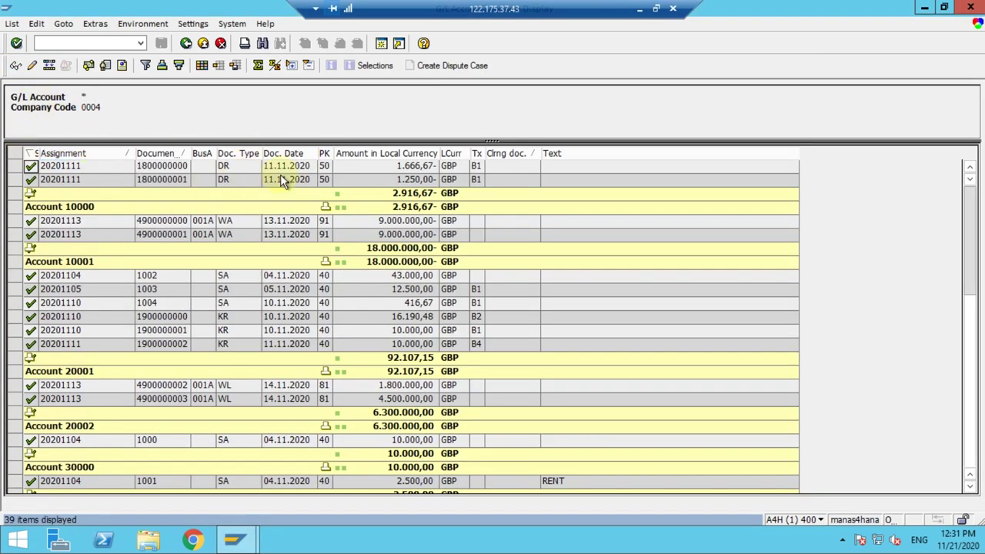
Scroll through the line items and display them as a classic list.
{"action": "scroll", "coordinate": [312, 242], "scroll_direction": "down", "scroll_amount": 8}
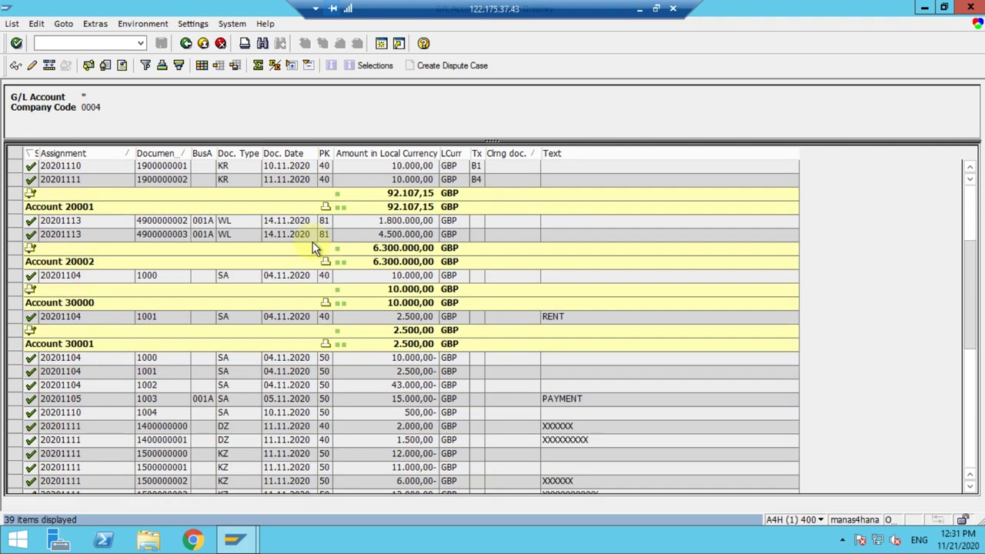
{"action": "scroll", "coordinate": [313, 242], "scroll_direction": "down", "scroll_amount": 4}
{"action": "scroll", "coordinate": [312, 242], "scroll_direction": "up", "scroll_amount": 12}
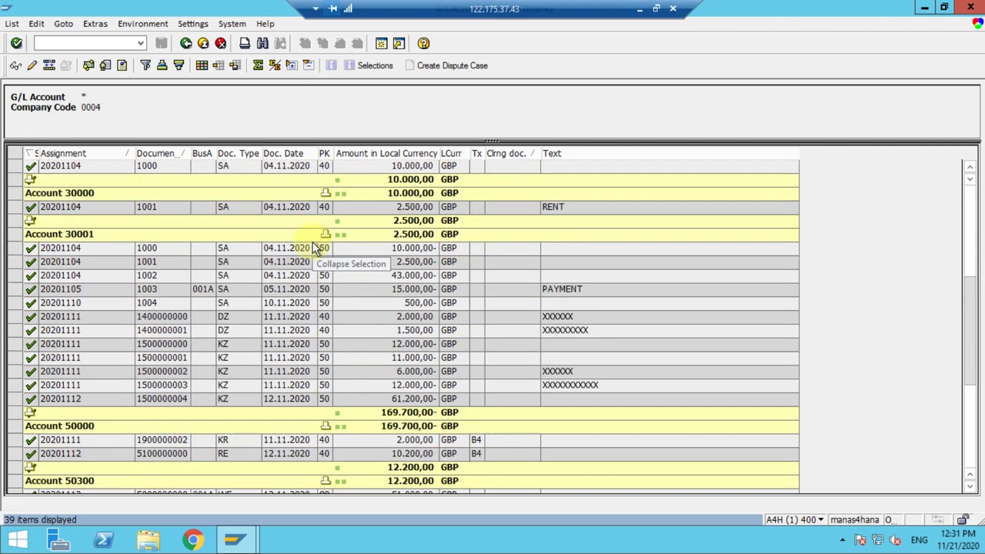
{"action": "left_click", "coordinate": [192, 24]}
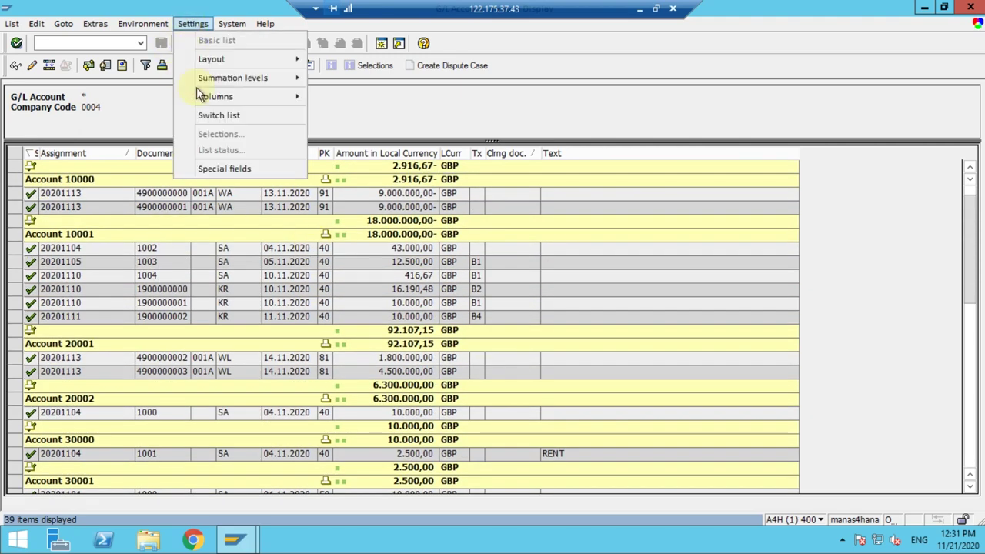
{"action": "left_click", "coordinate": [201, 115]}
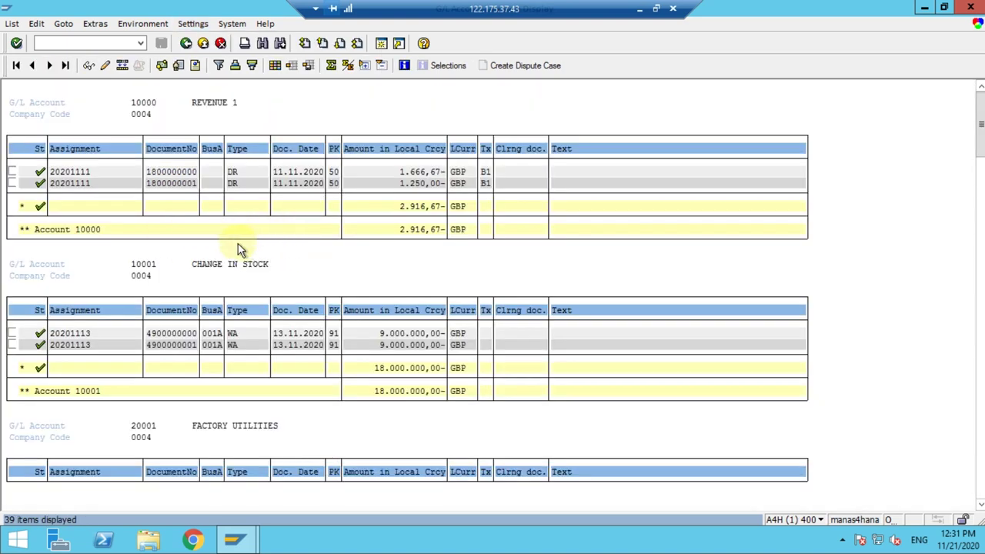
Switch the line items back to the grid and enlarge the grid area.
{"action": "left_click", "coordinate": [193, 24]}
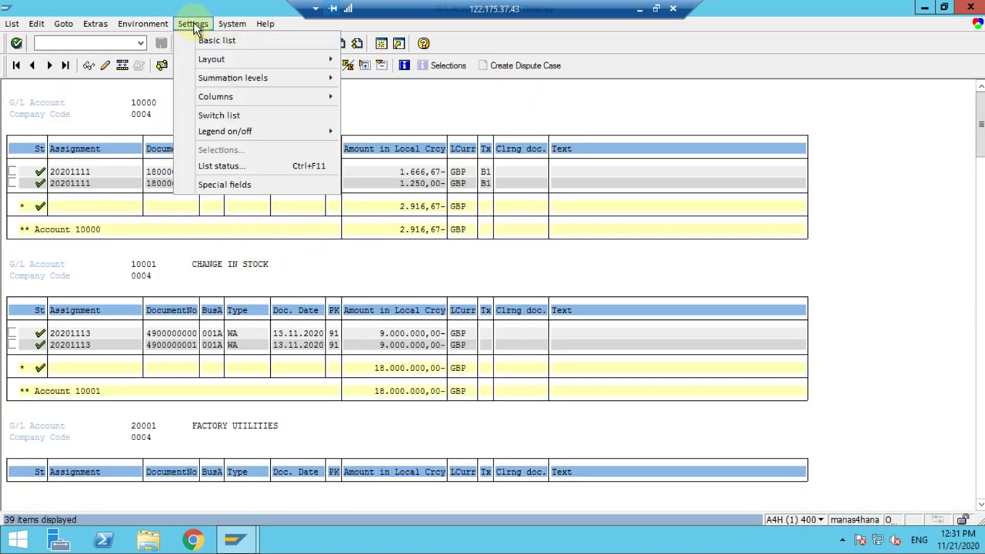
{"action": "left_click", "coordinate": [214, 115]}
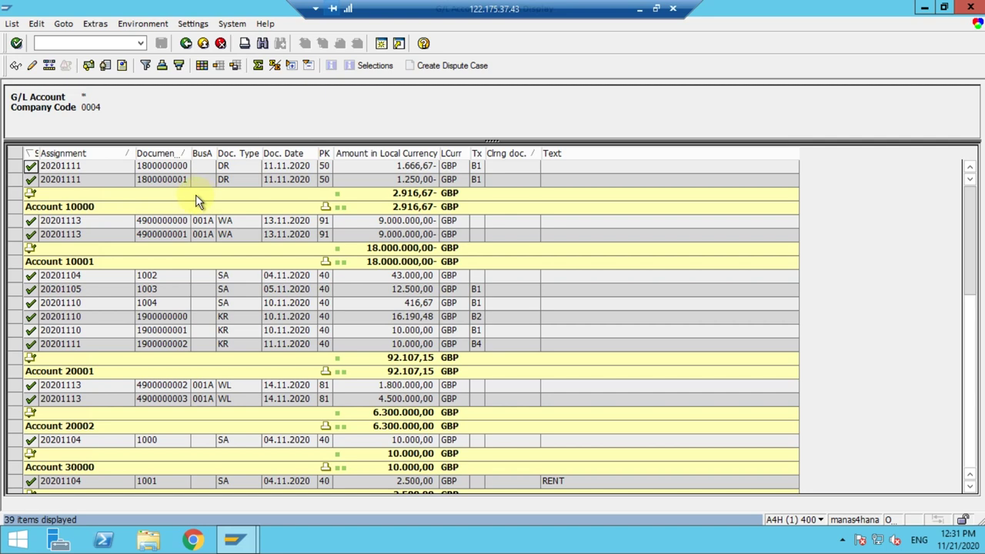
{"action": "left_click_drag", "start_coordinate": [457, 140], "coordinate": [457, 120]}
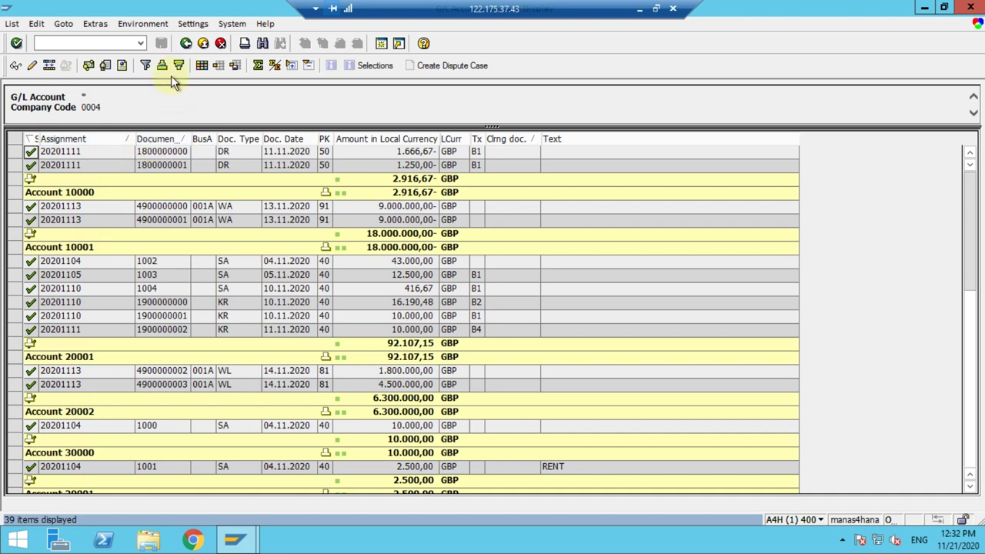
Go back twice to SAP Easy Access, then log off and confirm with Yes.
{"action": "left_click", "coordinate": [185, 25]}
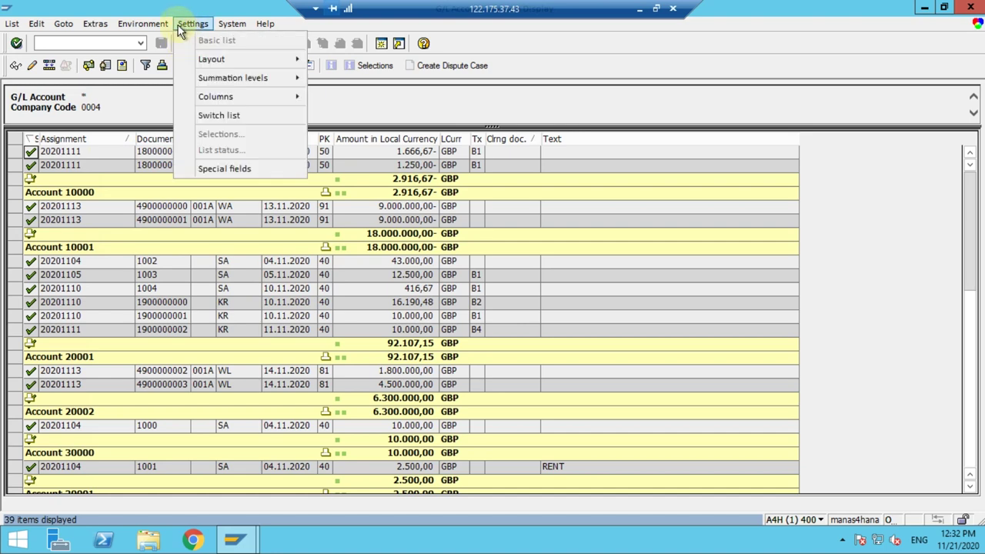
{"action": "mouse_move", "coordinate": [143, 26]}
{"action": "left_click", "coordinate": [405, 263]}
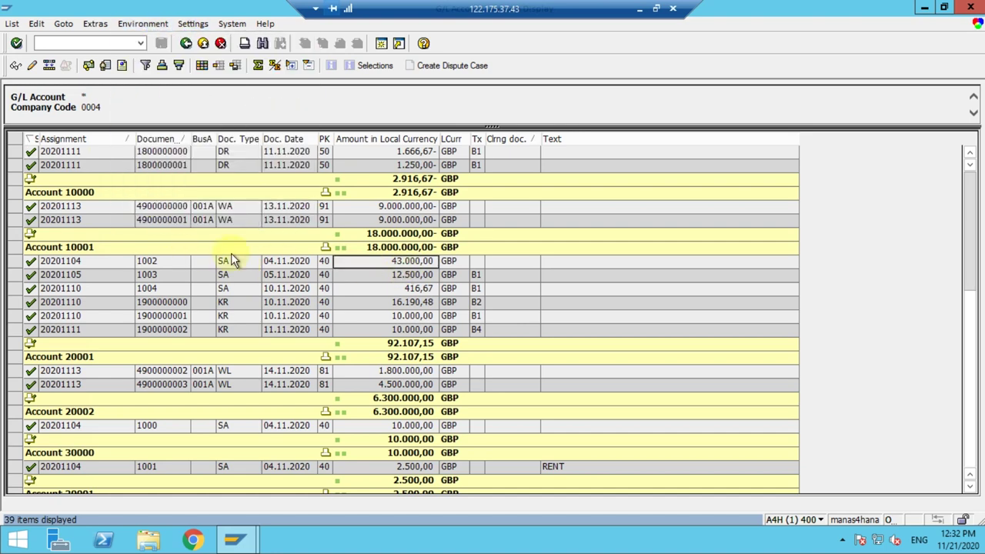
{"action": "left_click", "coordinate": [187, 44]}
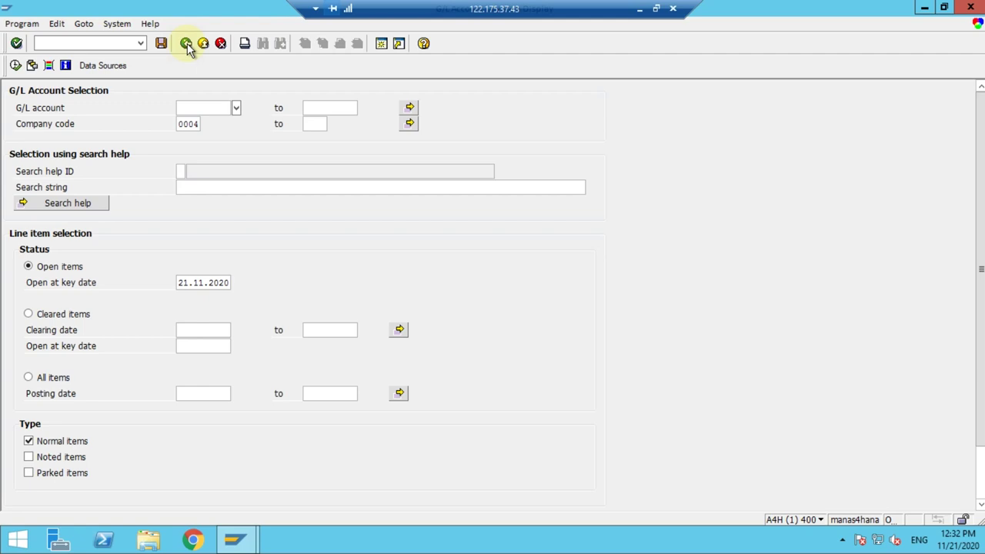
{"action": "left_click", "coordinate": [187, 45]}
{"action": "left_click", "coordinate": [203, 44]}
{"action": "left_click", "coordinate": [144, 245]}
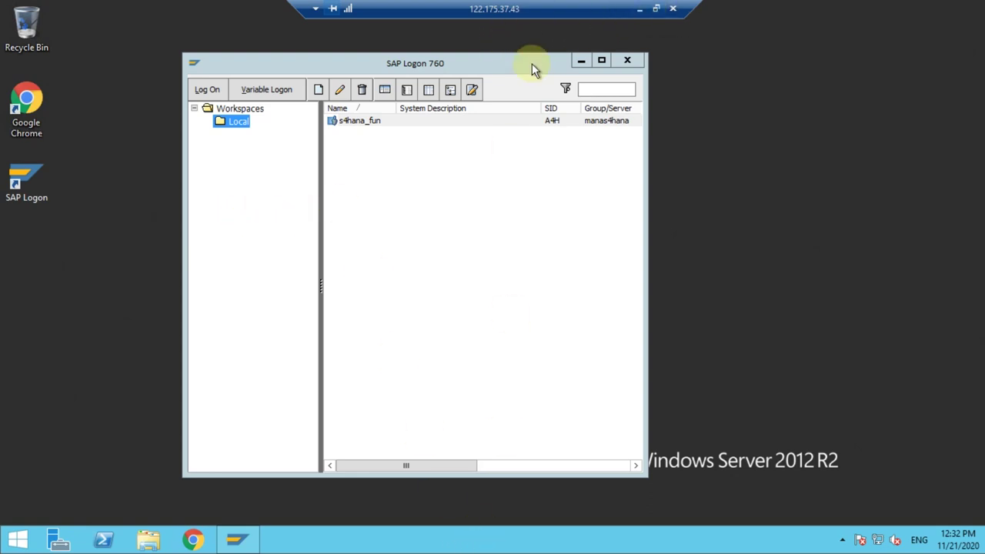
Set the SAP GUI theme to Corbu Theme in Options, apply and confirm it, then close SAP Logon.
{"action": "left_click", "coordinate": [195, 62]}
{"action": "left_click", "coordinate": [195, 63]}
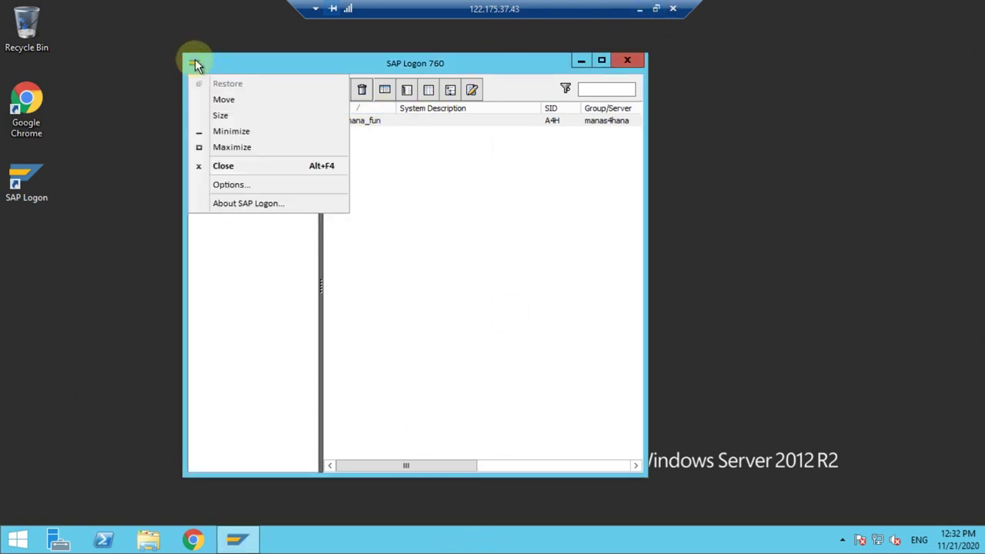
{"action": "left_click", "coordinate": [245, 185]}
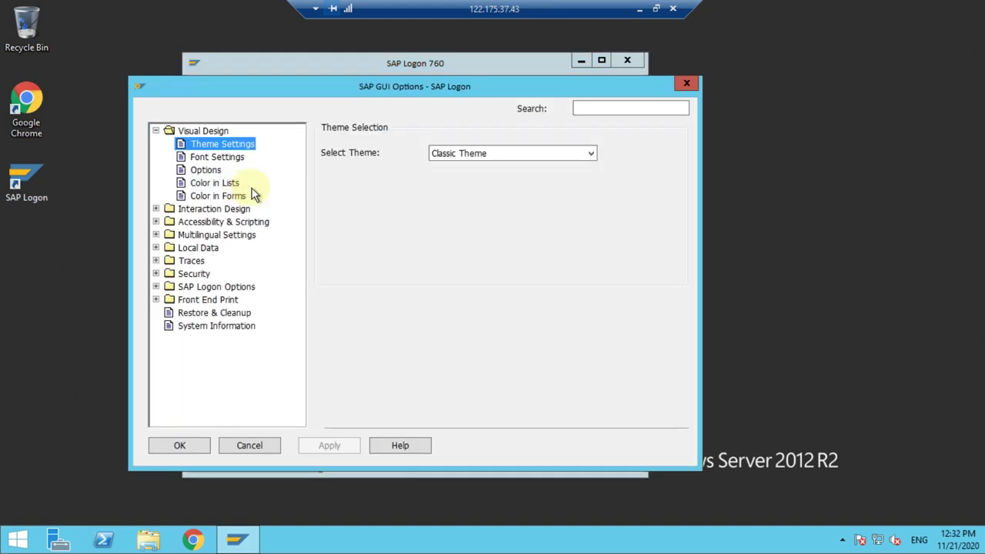
{"action": "left_click", "coordinate": [477, 158]}
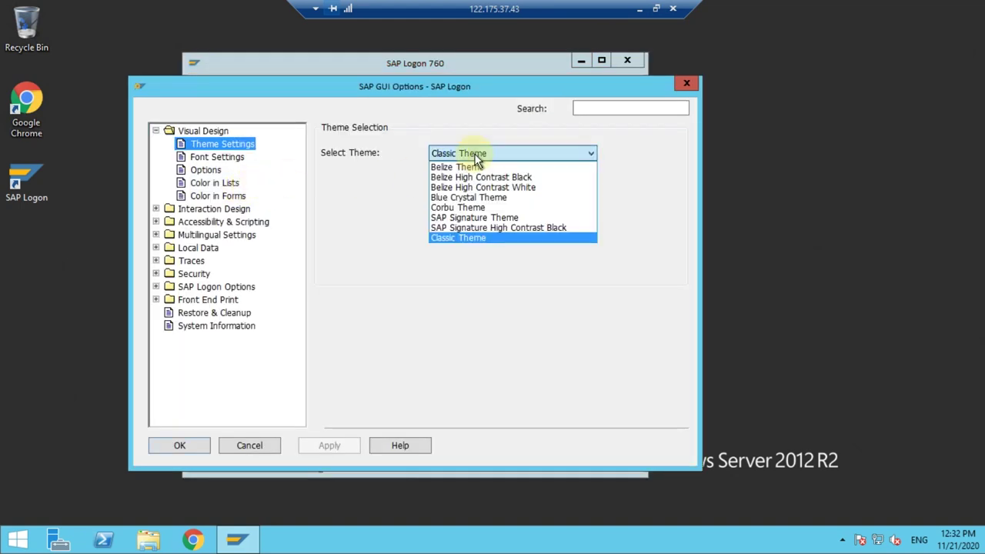
{"action": "left_click", "coordinate": [474, 209]}
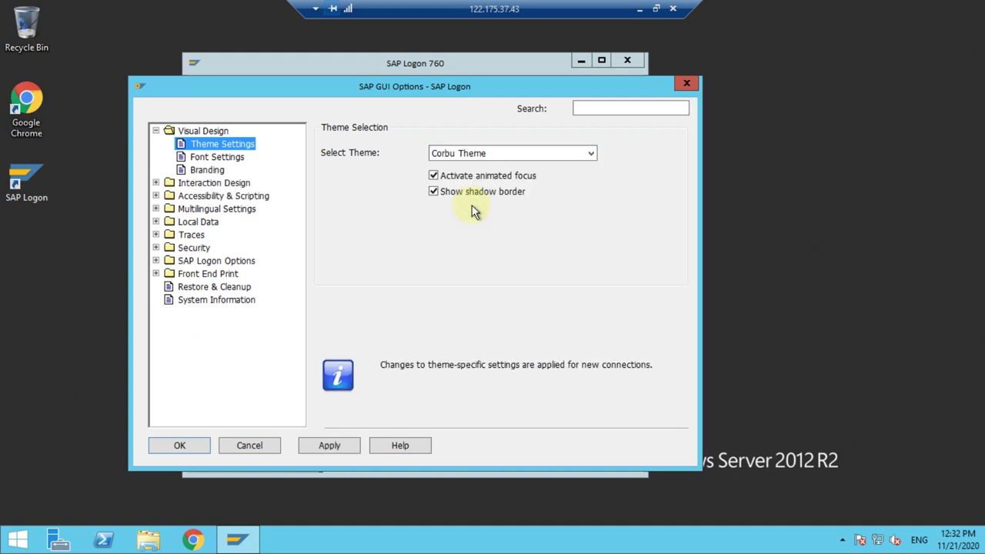
{"action": "left_click", "coordinate": [323, 442]}
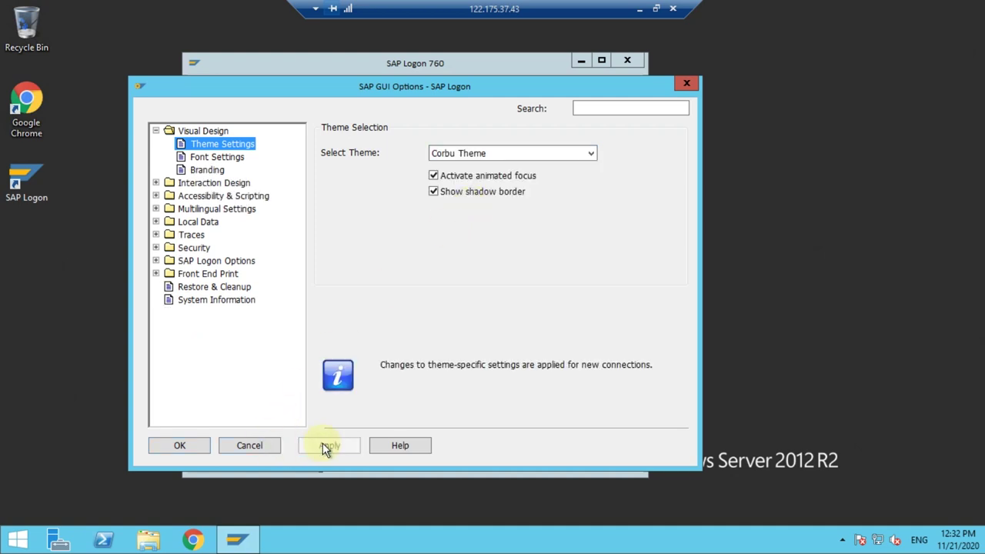
{"action": "left_click", "coordinate": [193, 444]}
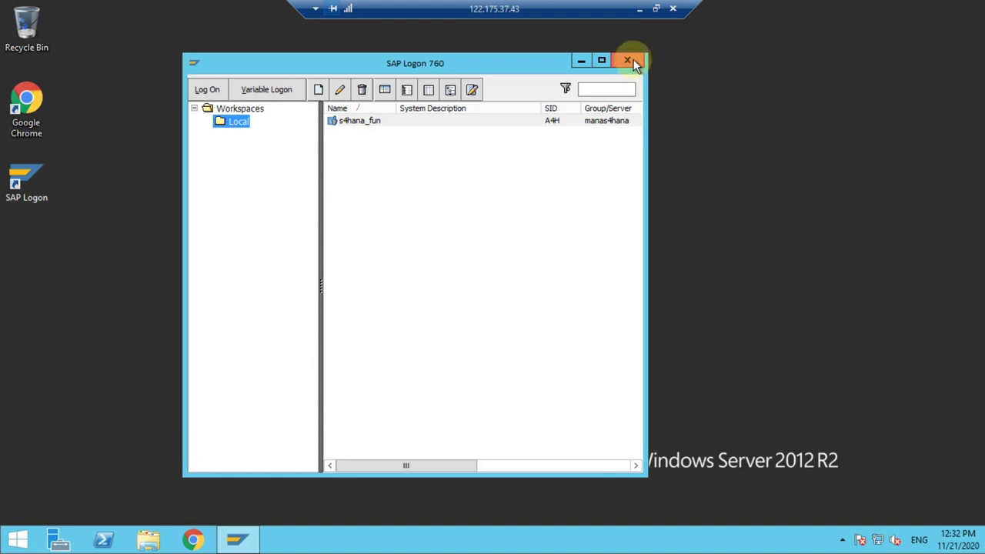
{"action": "left_click", "coordinate": [628, 60]}
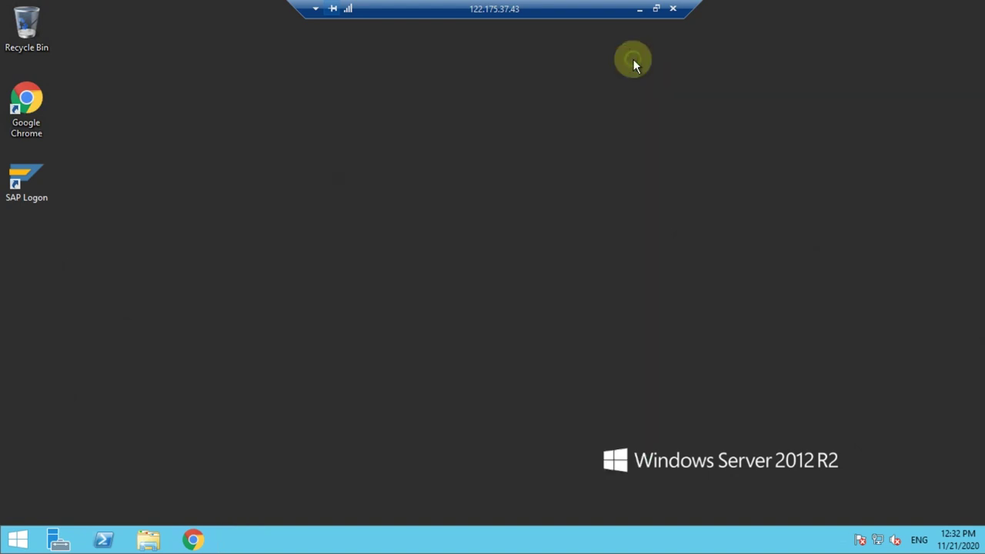
Relaunch SAP Logon, resize and reposition its window, and log on to s4hana_fun under Local.
{"action": "double_click", "coordinate": [31, 177]}
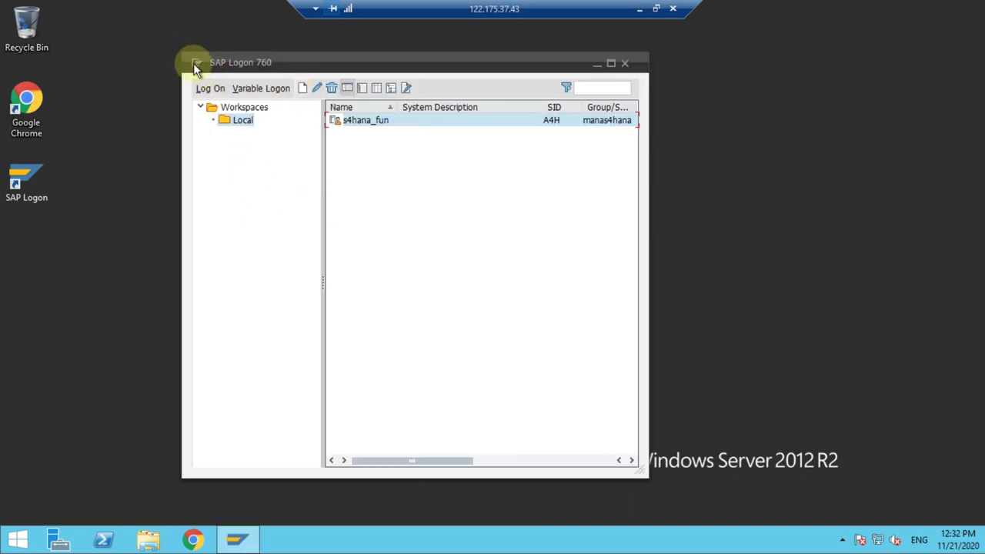
{"action": "left_click_drag", "start_coordinate": [180, 52], "coordinate": [266, 140]}
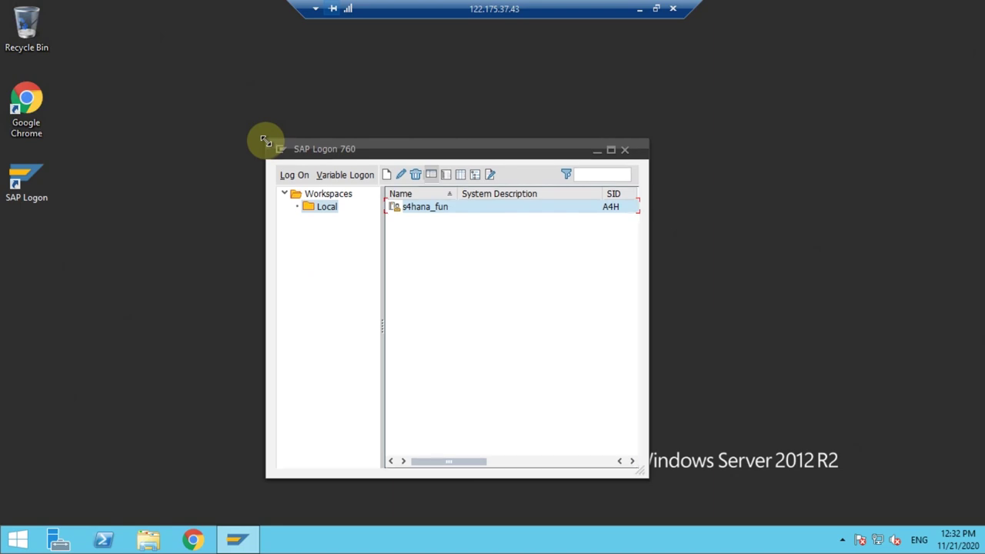
{"action": "left_click_drag", "start_coordinate": [376, 145], "coordinate": [261, 88]}
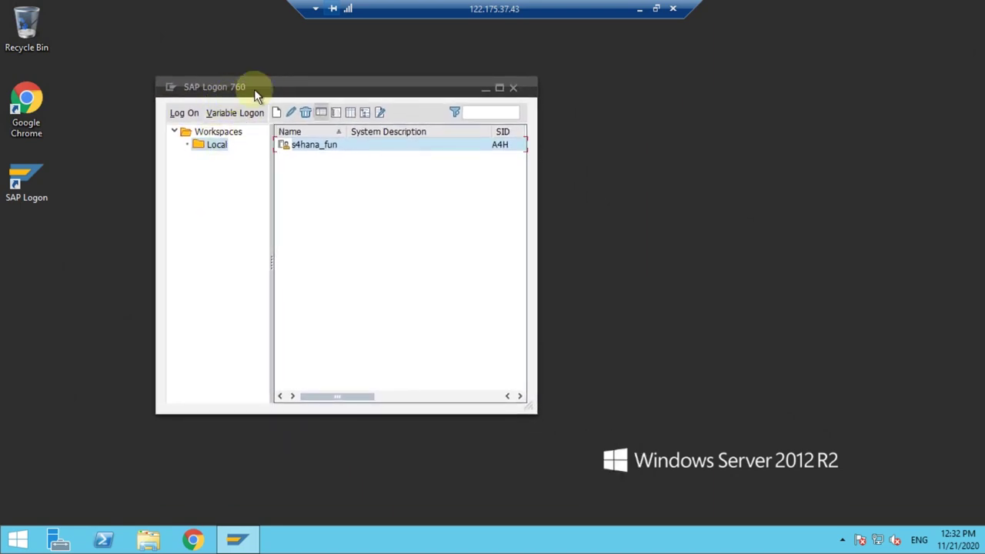
{"action": "left_click", "coordinate": [215, 149]}
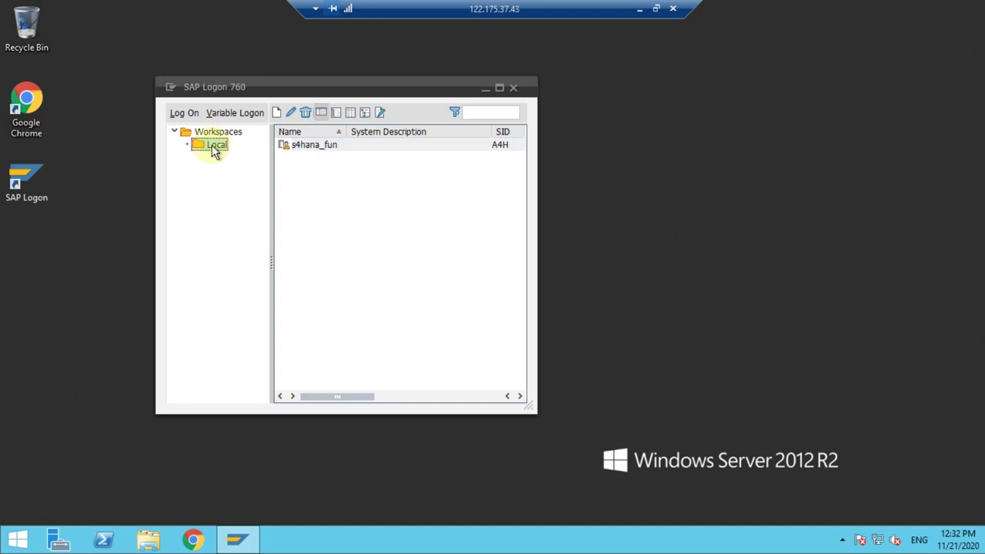
{"action": "left_click", "coordinate": [317, 146]}
{"action": "left_click", "coordinate": [185, 113]}
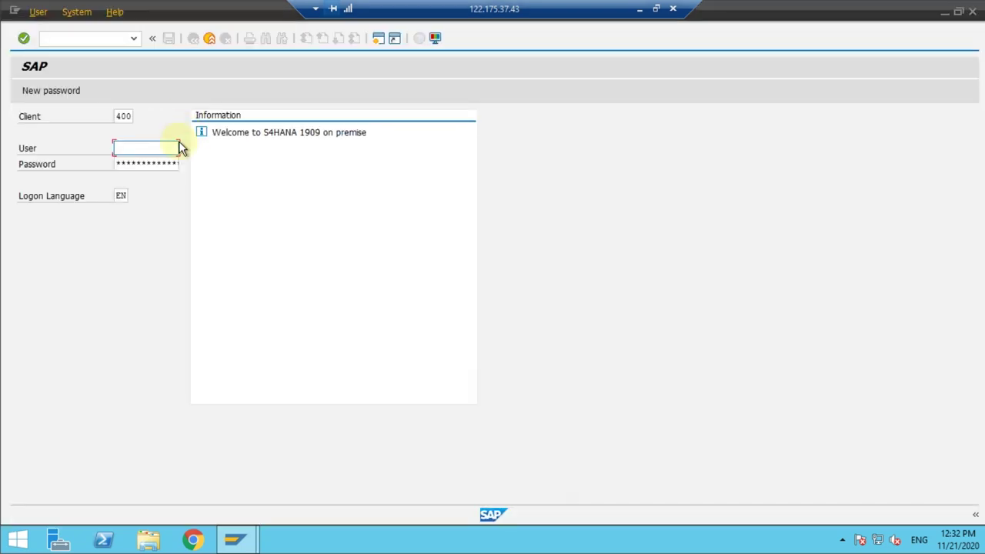
Pick the saved user name from history, enter the password, and submit the logon.
{"action": "left_click", "coordinate": [178, 146]}
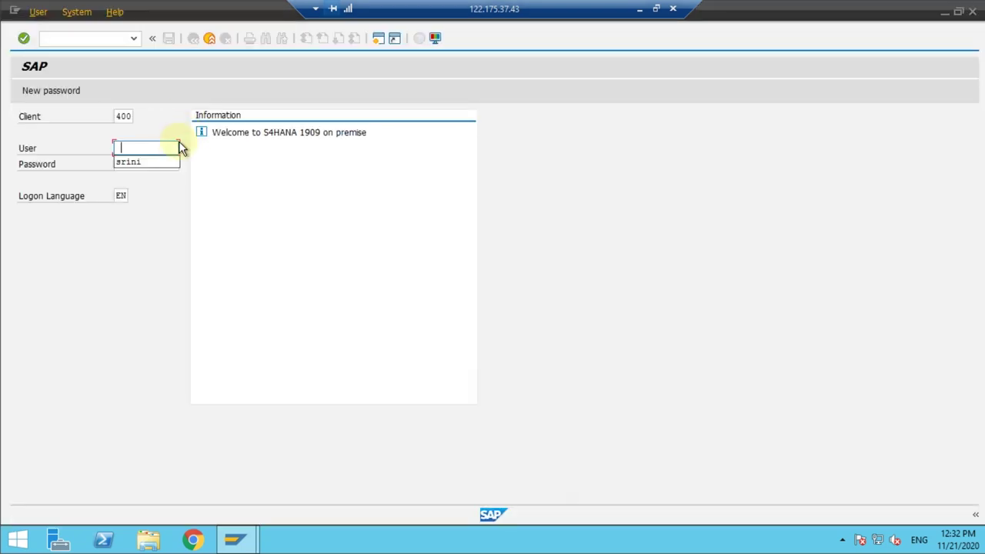
{"action": "left_click", "coordinate": [145, 162]}
{"action": "left_click", "coordinate": [146, 163]}
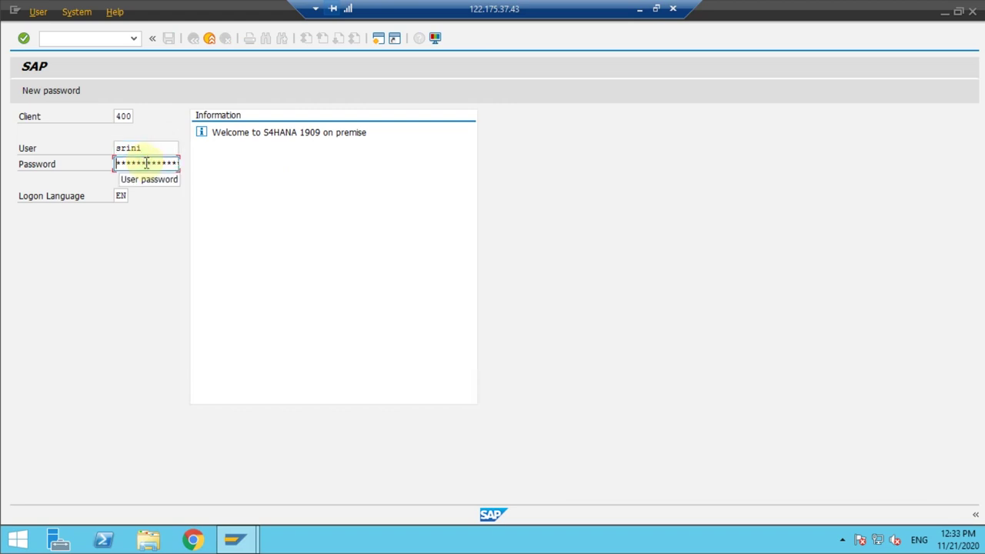
{"action": "type", "text": "*"}
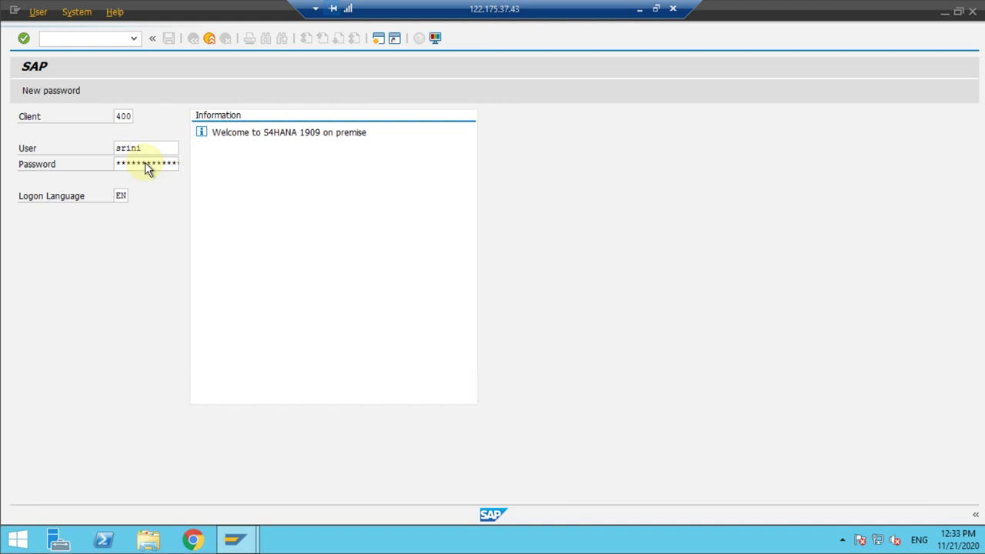
{"action": "key", "text": "Return"}
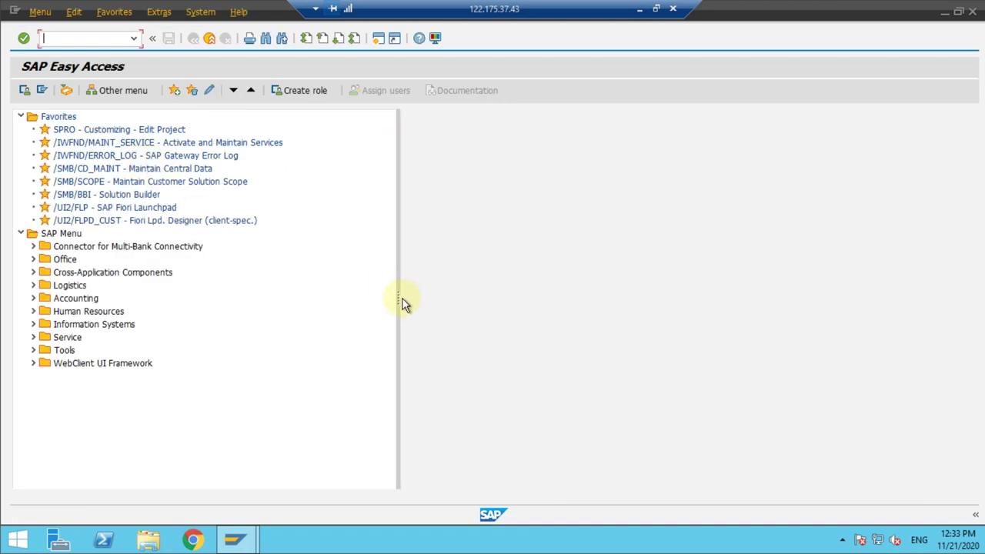
Run FBL3 for company code 0004 FOUR UK to list its G/L line items.
{"action": "left_click_drag", "start_coordinate": [398, 297], "coordinate": [364, 299]}
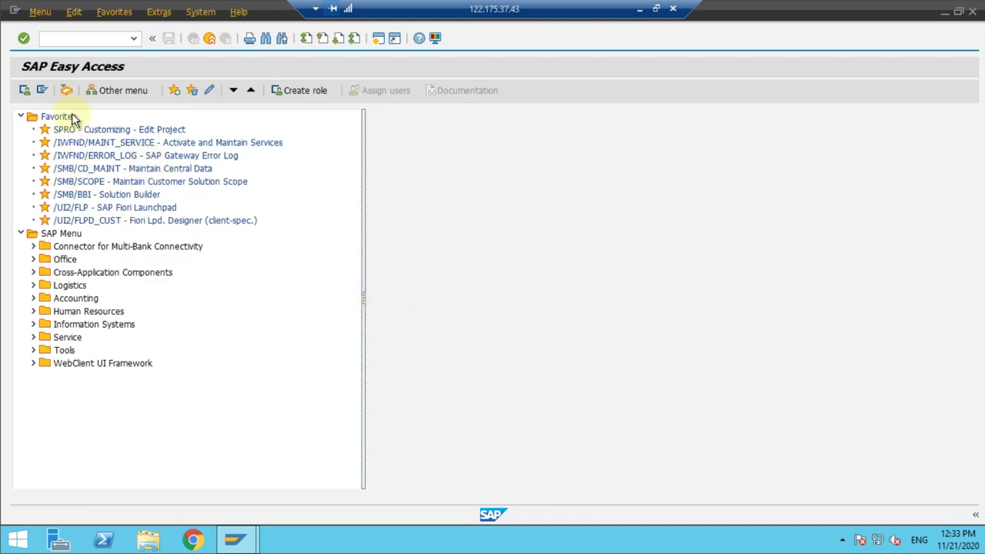
{"action": "left_click", "coordinate": [59, 38]}
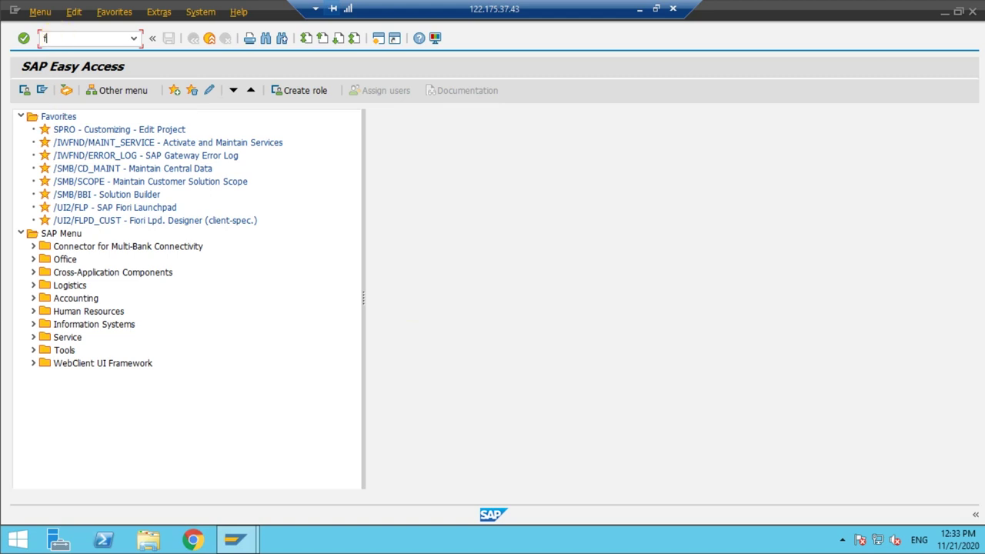
{"action": "type", "text": "fbl3"}
{"action": "key", "text": "Return"}
{"action": "left_click", "coordinate": [191, 147]}
{"action": "type", "text": "004"}
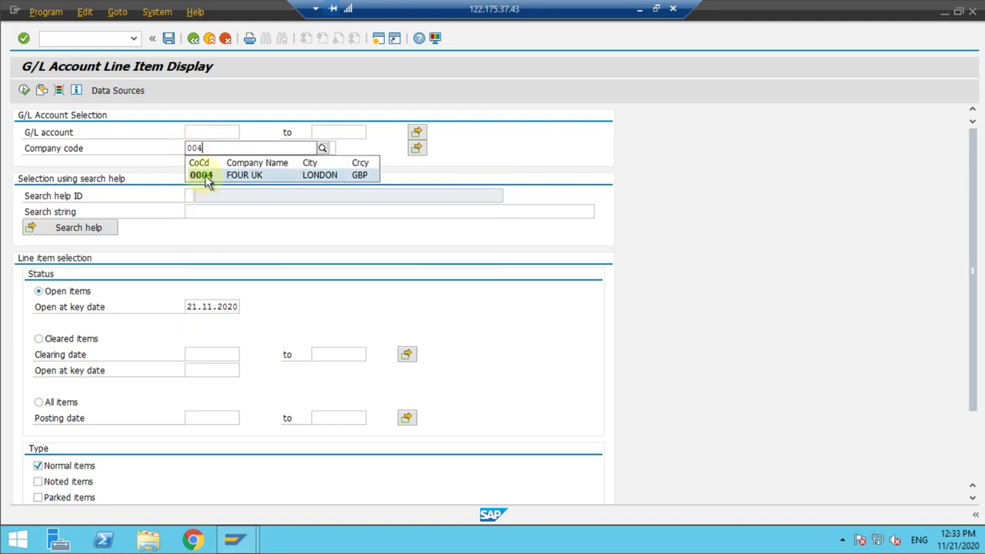
{"action": "left_click", "coordinate": [205, 176]}
{"action": "left_click", "coordinate": [24, 91]}
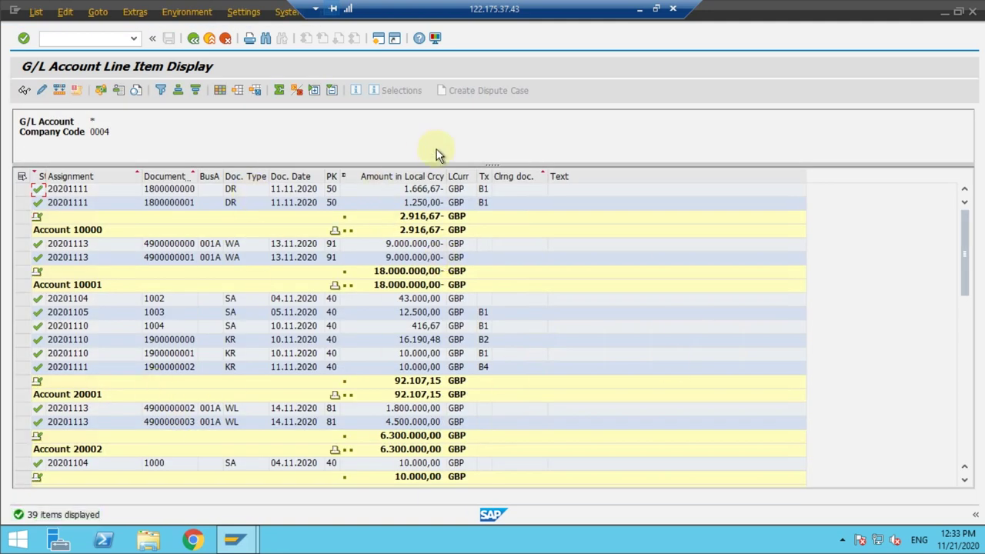
{"action": "left_click_drag", "start_coordinate": [470, 164], "coordinate": [467, 152]}
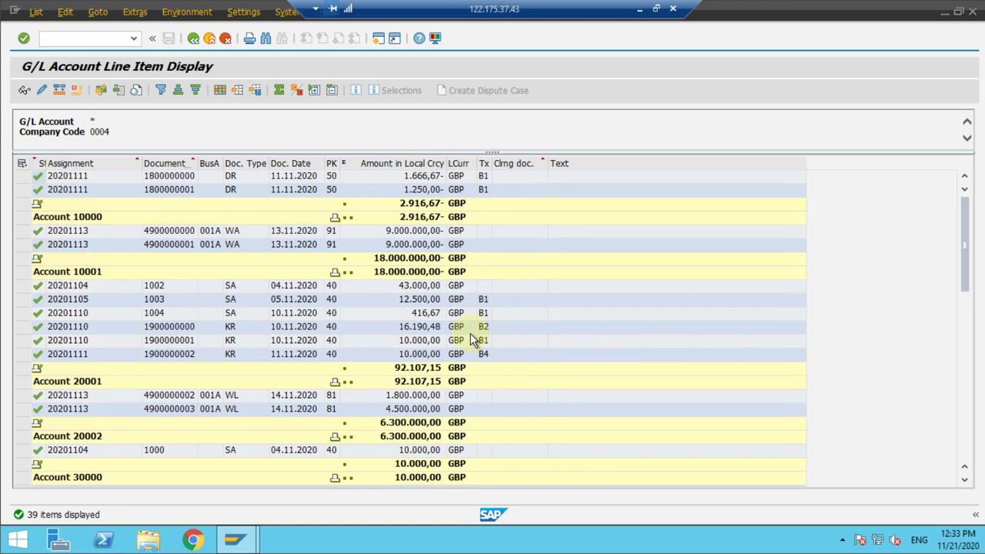
{"action": "left_click", "coordinate": [963, 357]}
{"action": "left_click_drag", "start_coordinate": [962, 358], "coordinate": [962, 213]}
{"action": "double_click", "coordinate": [171, 176]}
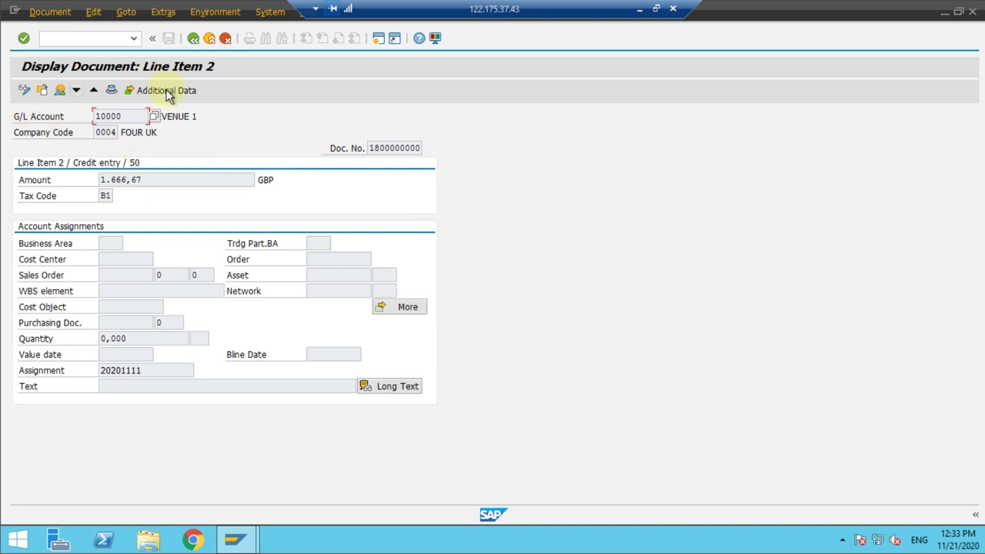
{"action": "left_click", "coordinate": [60, 93]}
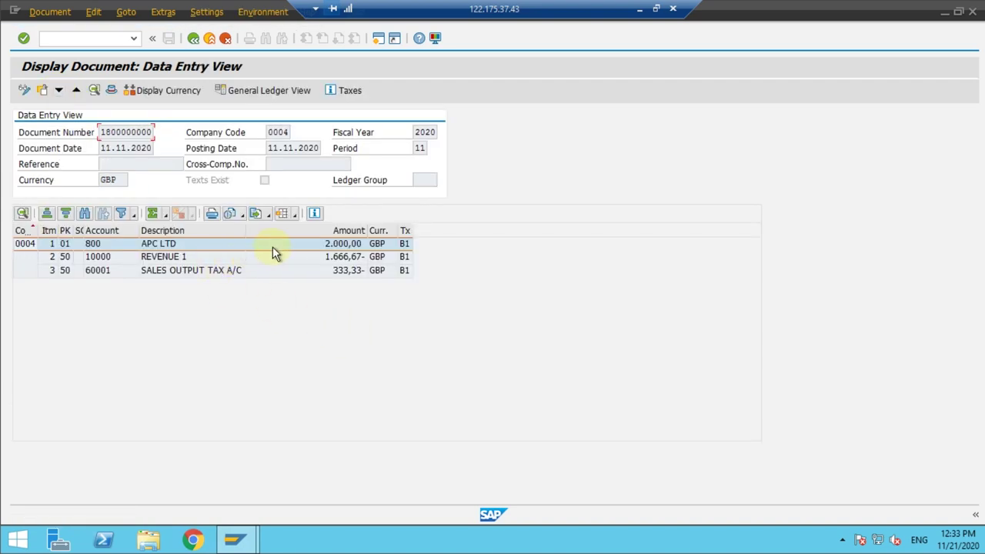
{"action": "left_click", "coordinate": [256, 90]}
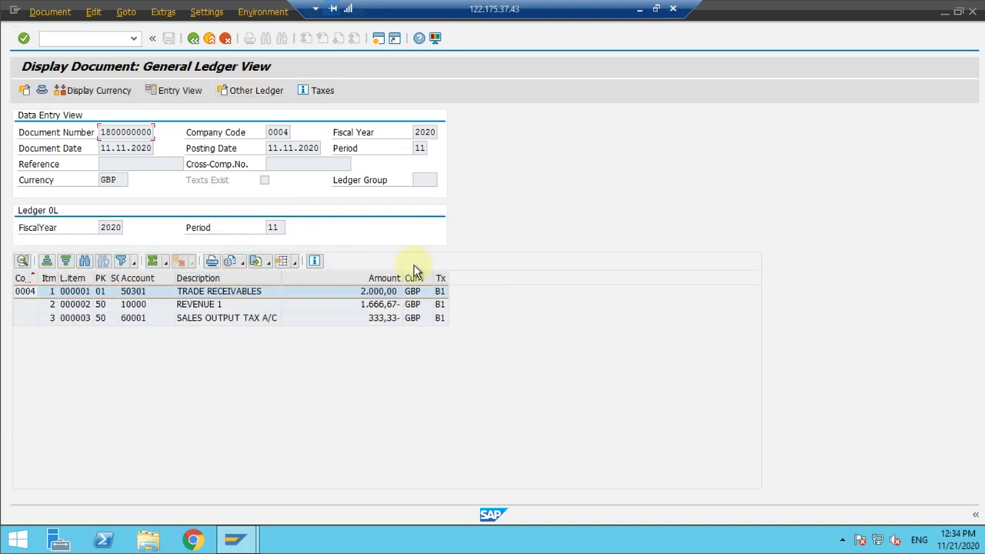
{"action": "left_click", "coordinate": [234, 90]}
{"action": "left_click_drag", "start_coordinate": [254, 274], "coordinate": [601, 129]}
{"action": "left_click", "coordinate": [563, 213]}
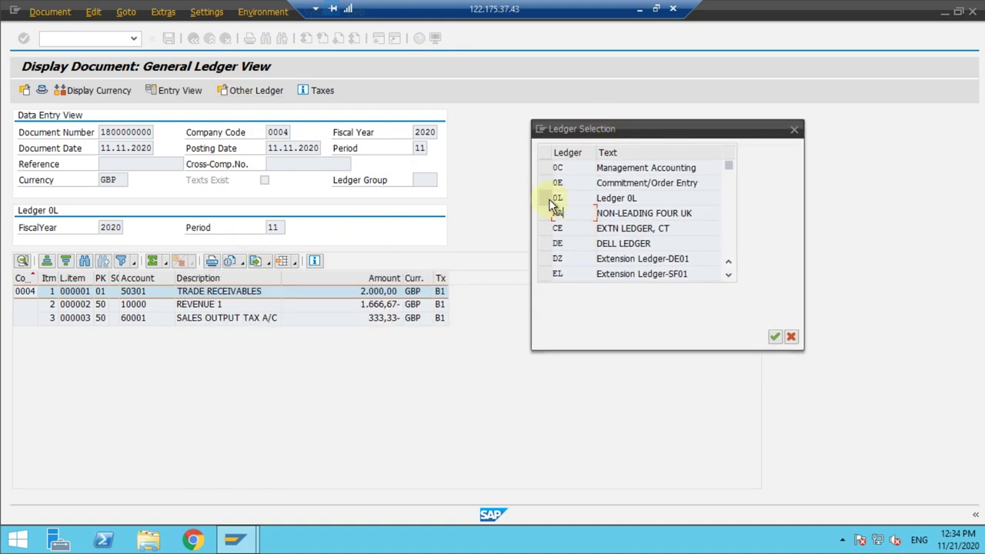
{"action": "left_click", "coordinate": [554, 197]}
{"action": "left_click", "coordinate": [775, 337]}
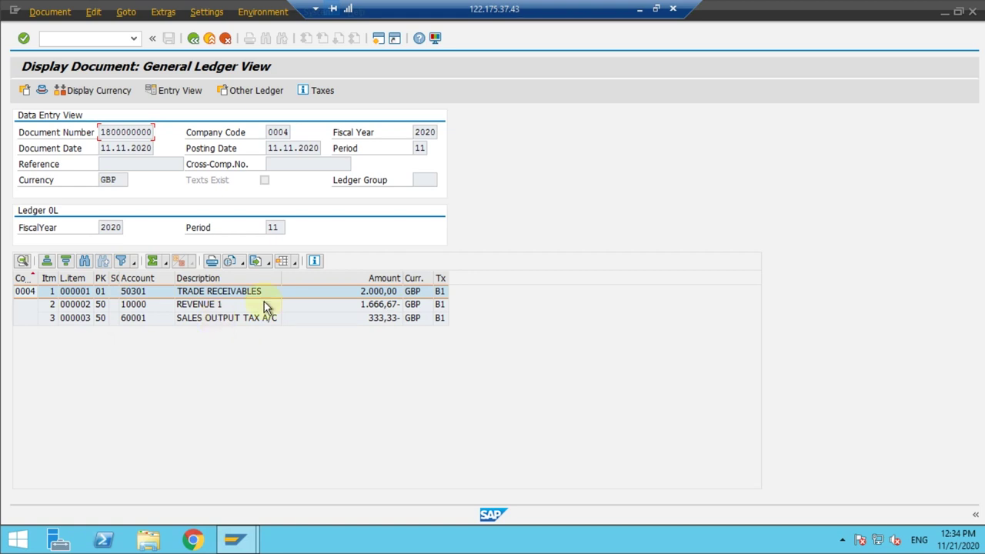
{"action": "left_click", "coordinate": [424, 180]}
{"action": "left_click", "coordinate": [260, 96]}
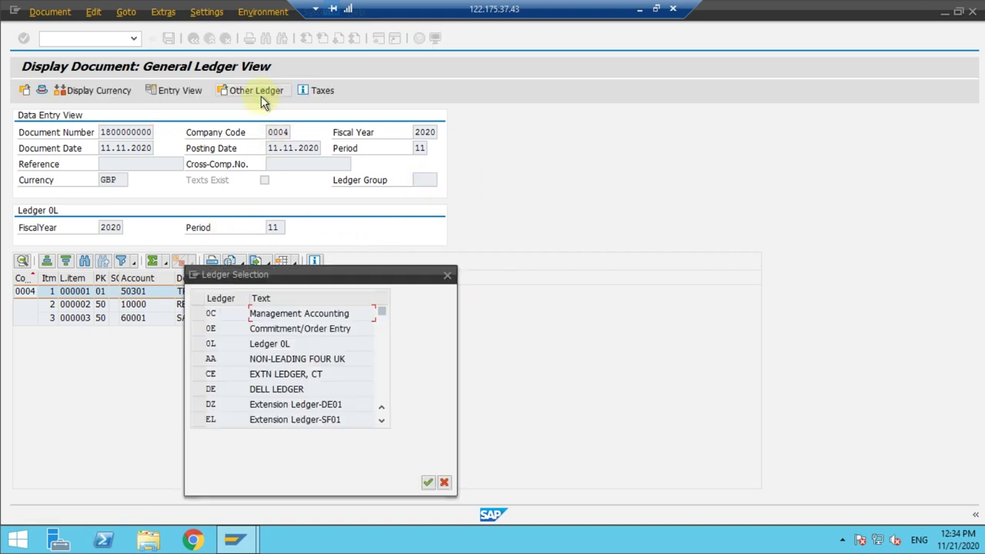
{"action": "left_click", "coordinate": [198, 363]}
{"action": "left_click", "coordinate": [427, 483]}
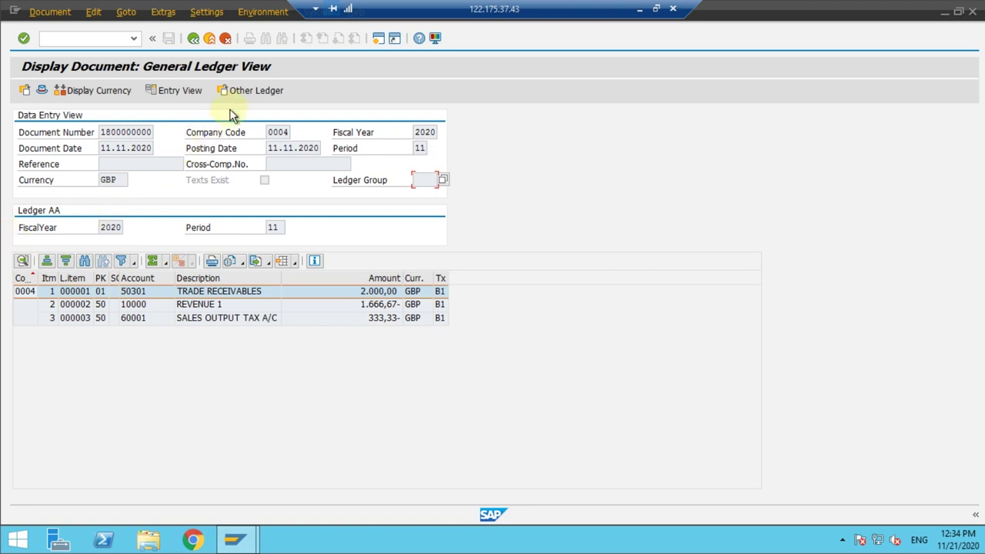
Show the document in the ZL Simple Ledger, then return to the data entry view.
{"action": "left_click", "coordinate": [245, 91]}
{"action": "scroll", "coordinate": [337, 374], "scroll_direction": "down", "scroll_amount": 2}
{"action": "scroll", "coordinate": [333, 369], "scroll_direction": "down", "scroll_amount": 2}
{"action": "left_click", "coordinate": [200, 377]}
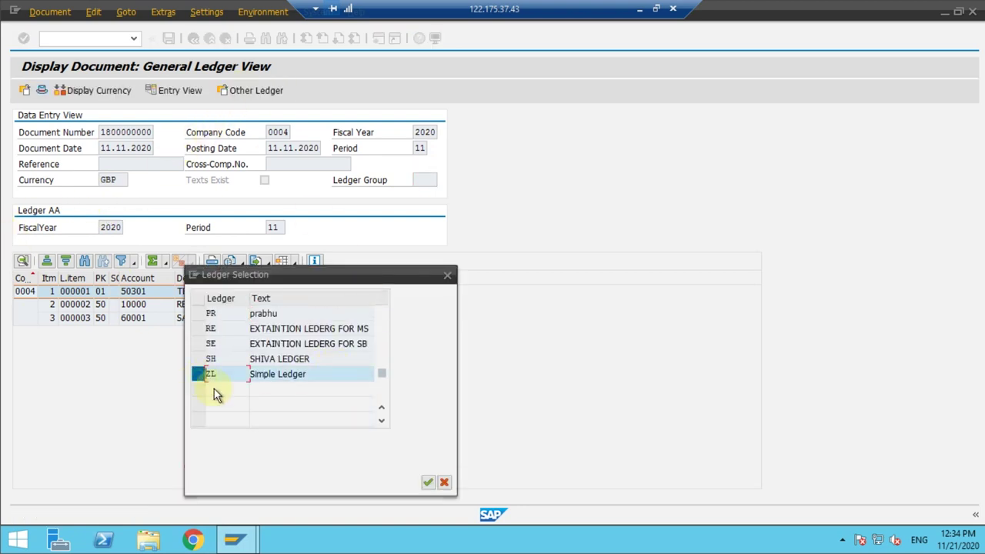
{"action": "left_click", "coordinate": [427, 484]}
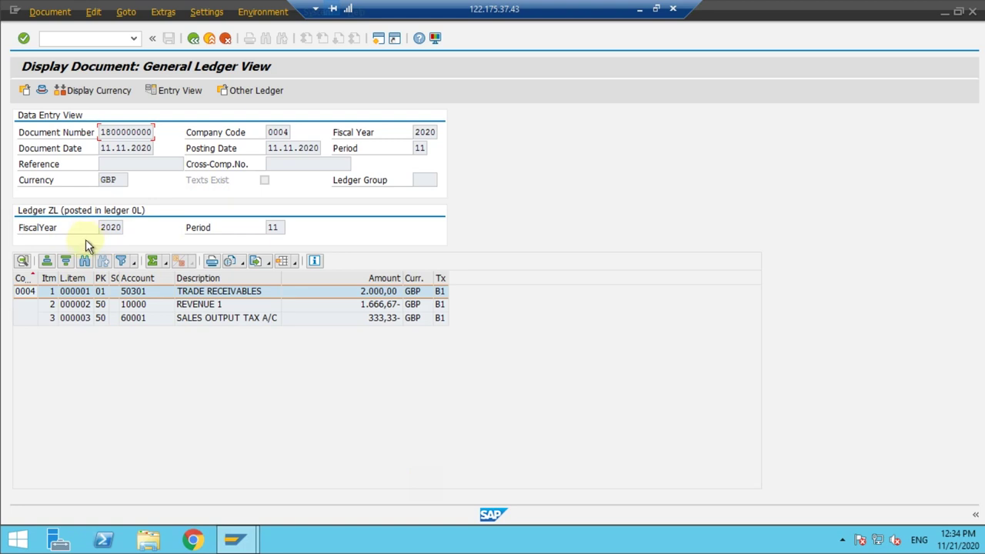
{"action": "left_click", "coordinate": [179, 93]}
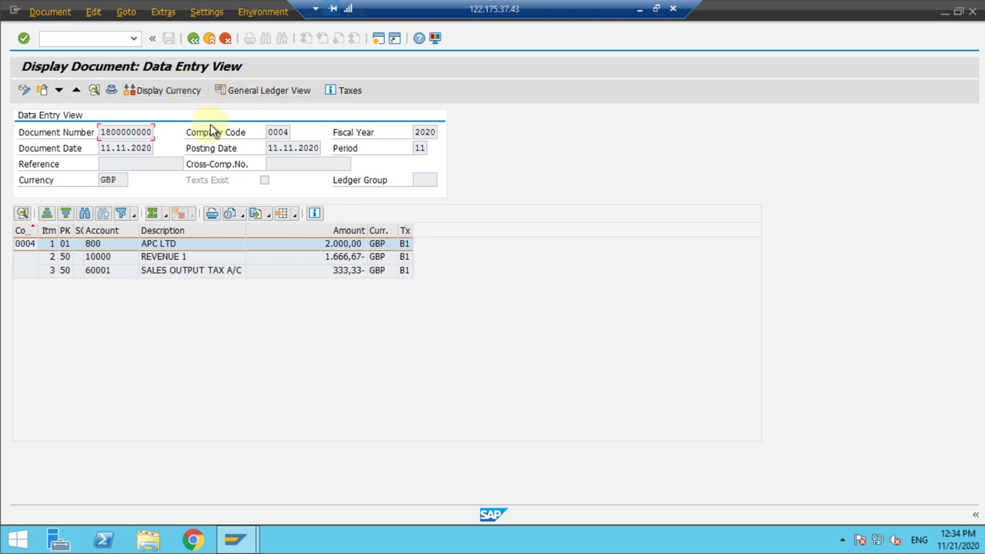
Go back three screens from the document, through the G/L line item list and report selection, to SAP Easy Access.
{"action": "left_click", "coordinate": [194, 39]}
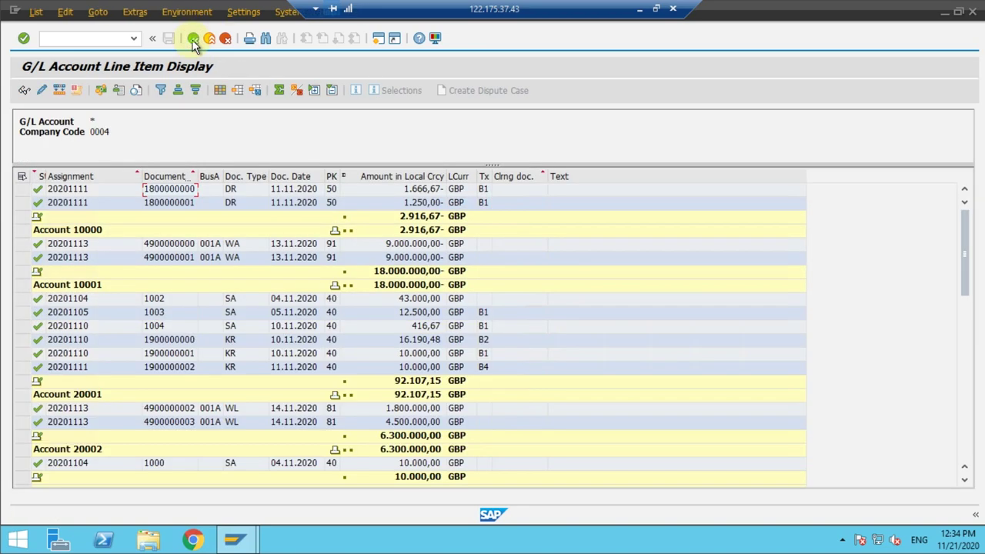
{"action": "left_click", "coordinate": [193, 39]}
{"action": "left_click", "coordinate": [193, 39]}
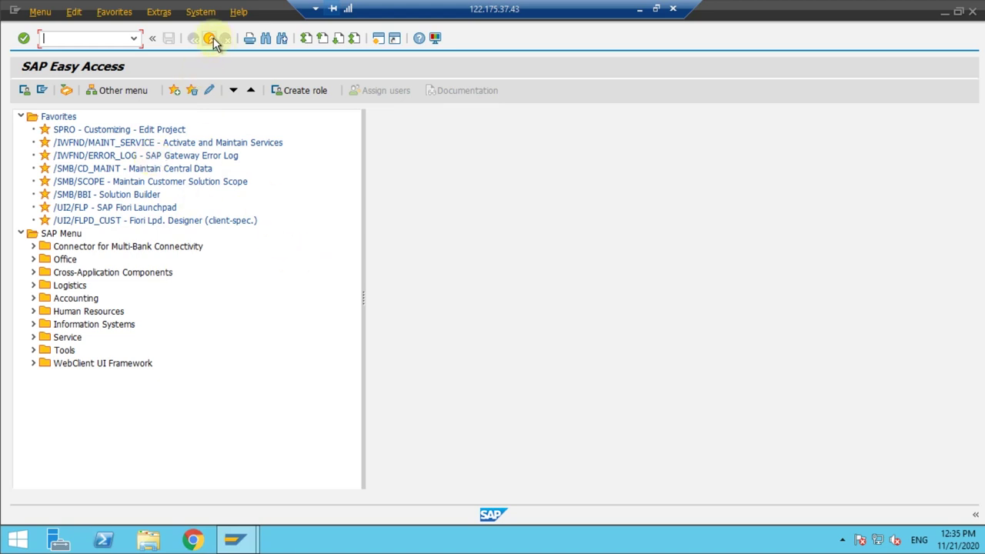
{"action": "left_click", "coordinate": [87, 132]}
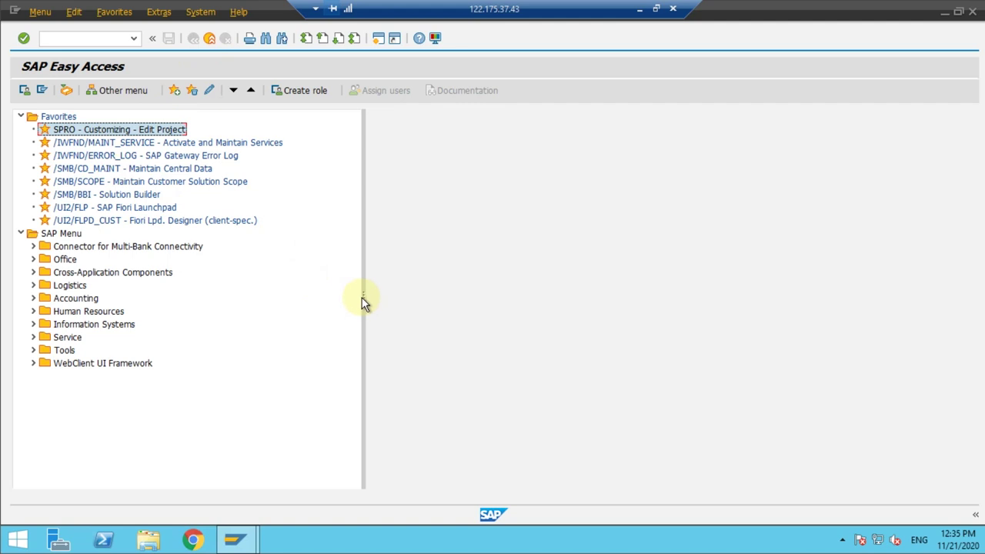
Log off the system and confirm Yes, leaving the SAP Logon 760 window with s4hana_fun.
{"action": "left_click_drag", "start_coordinate": [362, 297], "coordinate": [382, 298]}
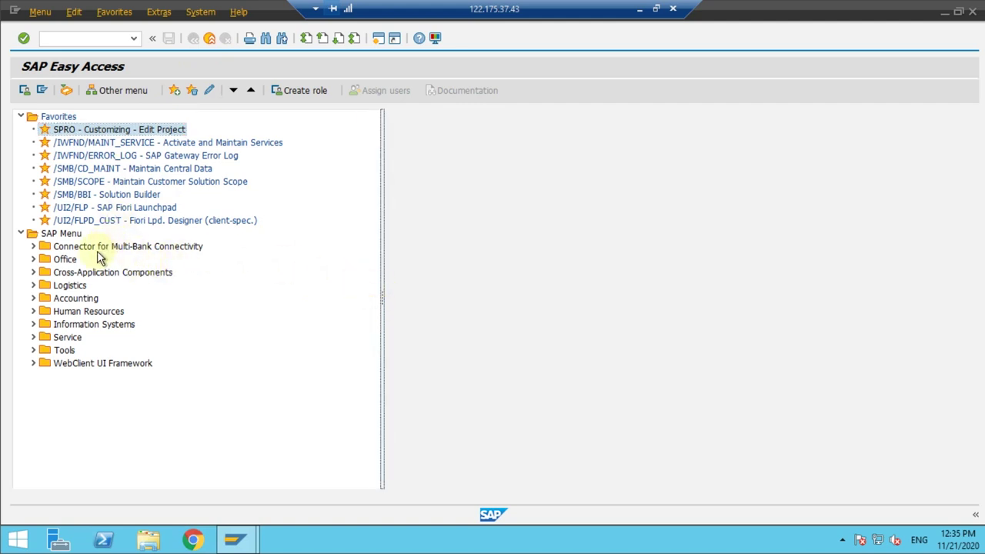
{"action": "left_click", "coordinate": [208, 40]}
{"action": "left_click", "coordinate": [146, 266]}
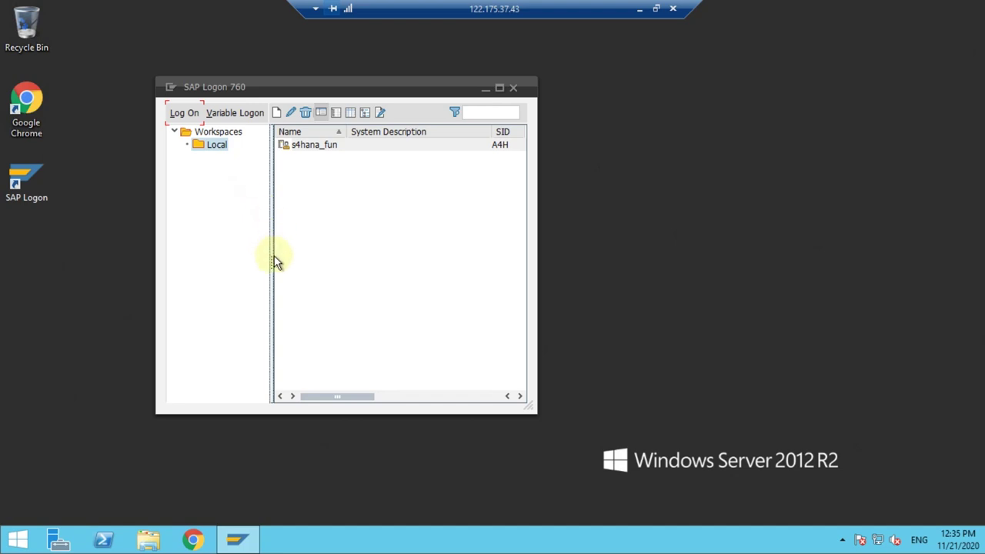
{"action": "left_click_drag", "start_coordinate": [271, 254], "coordinate": [284, 260]}
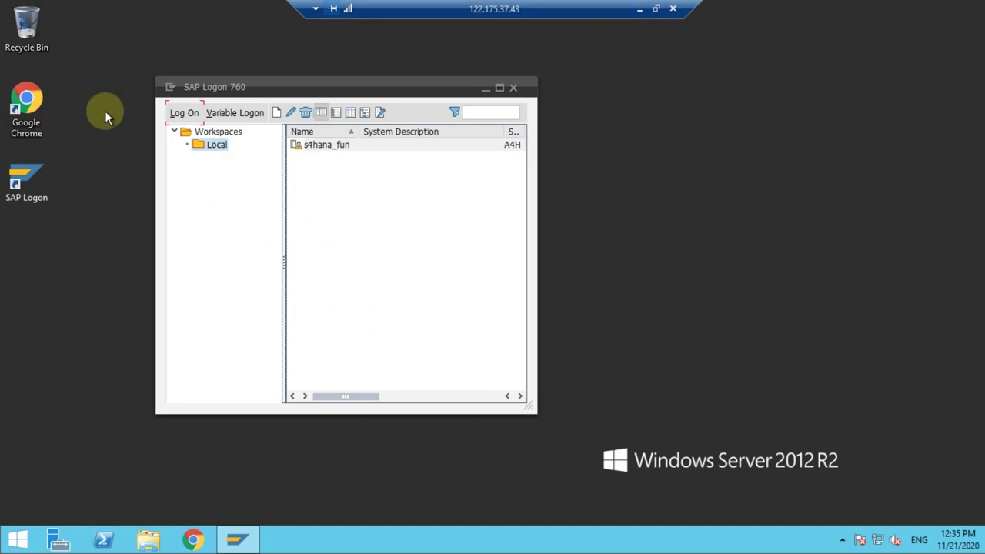
{"action": "left_click_drag", "start_coordinate": [291, 97], "coordinate": [389, 93]}
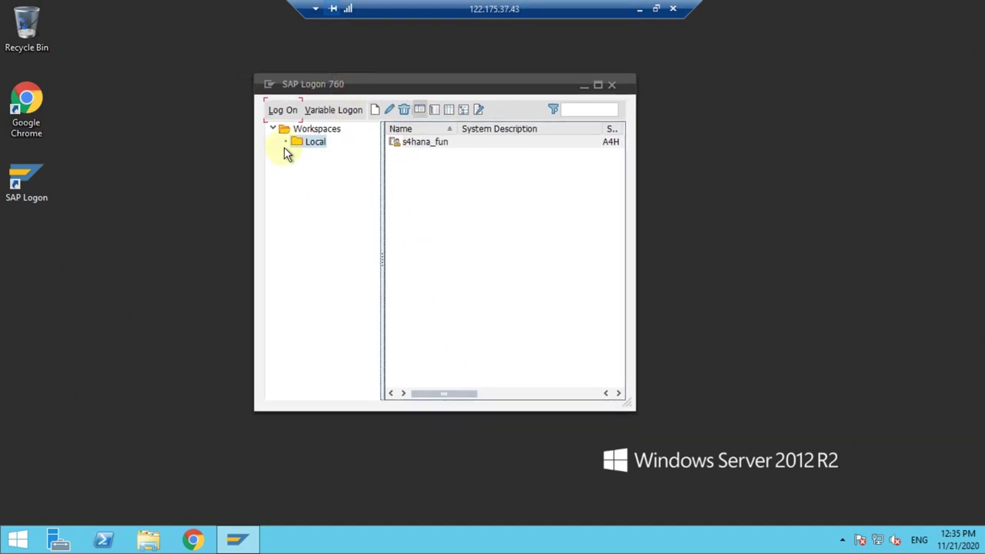